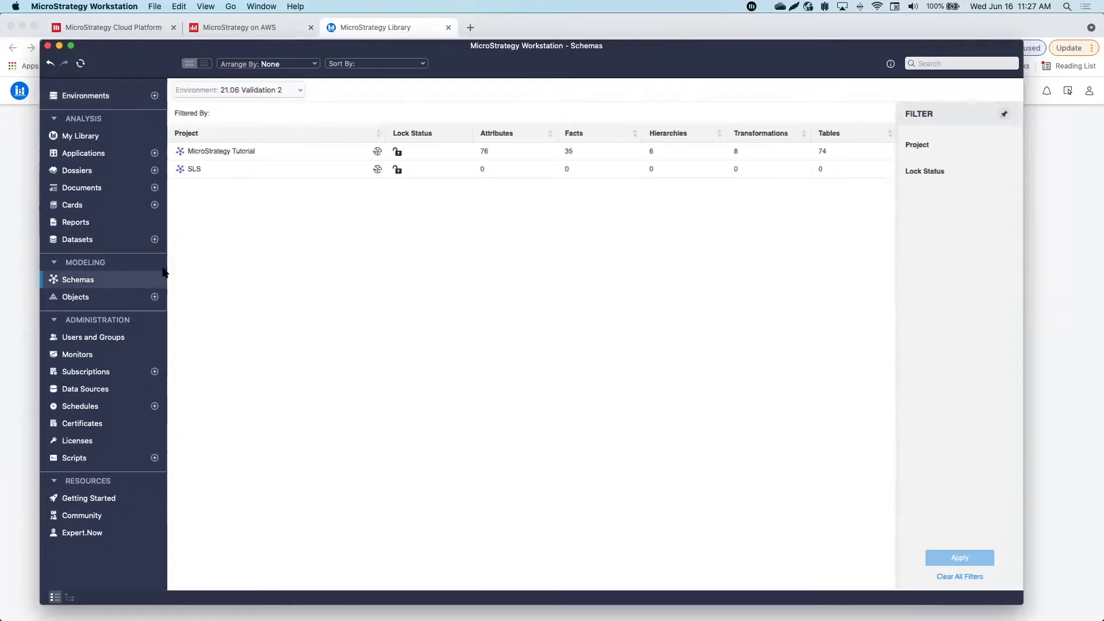
- Edit the SLS schema and start a new SQL table on the Tutorial Postgres data source
right_click(196, 169)
click(219, 180)
click(111, 286)
click(140, 478)
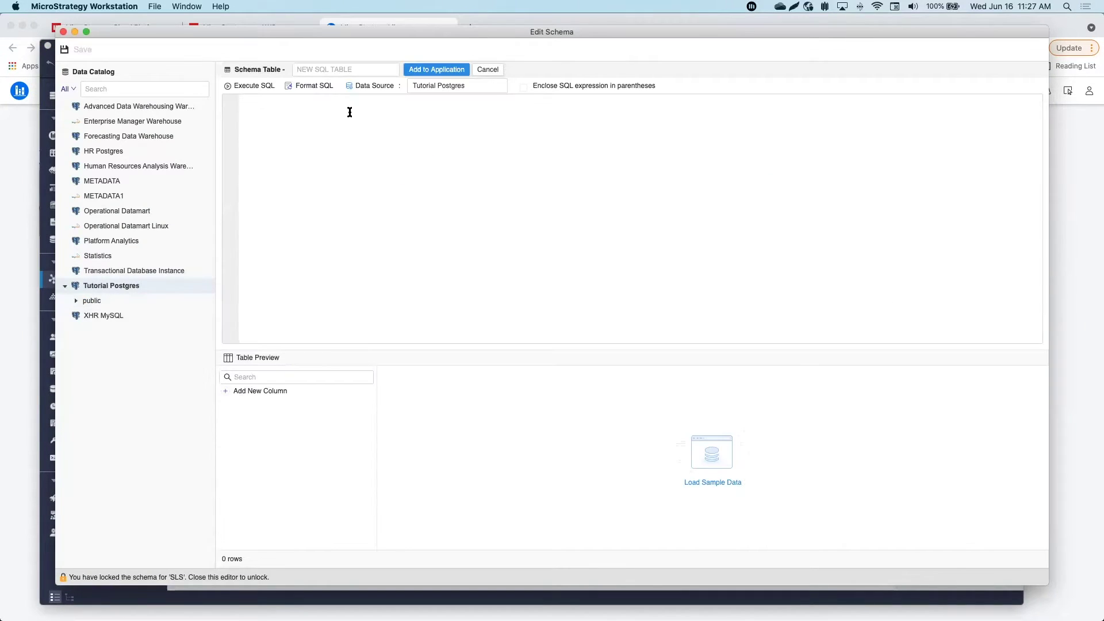
- Preview the formatted query "select * from public.lu_country" in the new SQL table, and discard the table
click(350, 112)
text(select *)
key(Return)
text(from public.lu_country)
key(Return)
click(322, 87)
click(249, 86)
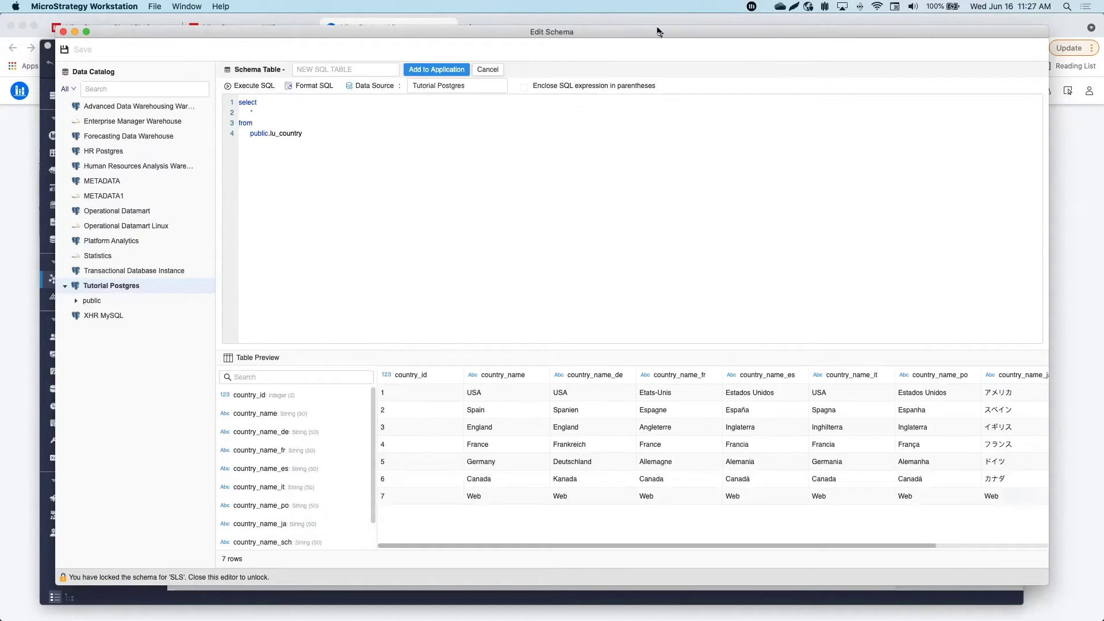
click(488, 69)
click(600, 348)
- Add the lu_country table from the public namespace of Tutorial Postgres to the schema tables
click(65, 285)
click(77, 314)
scroll(155, 445, down, 7)
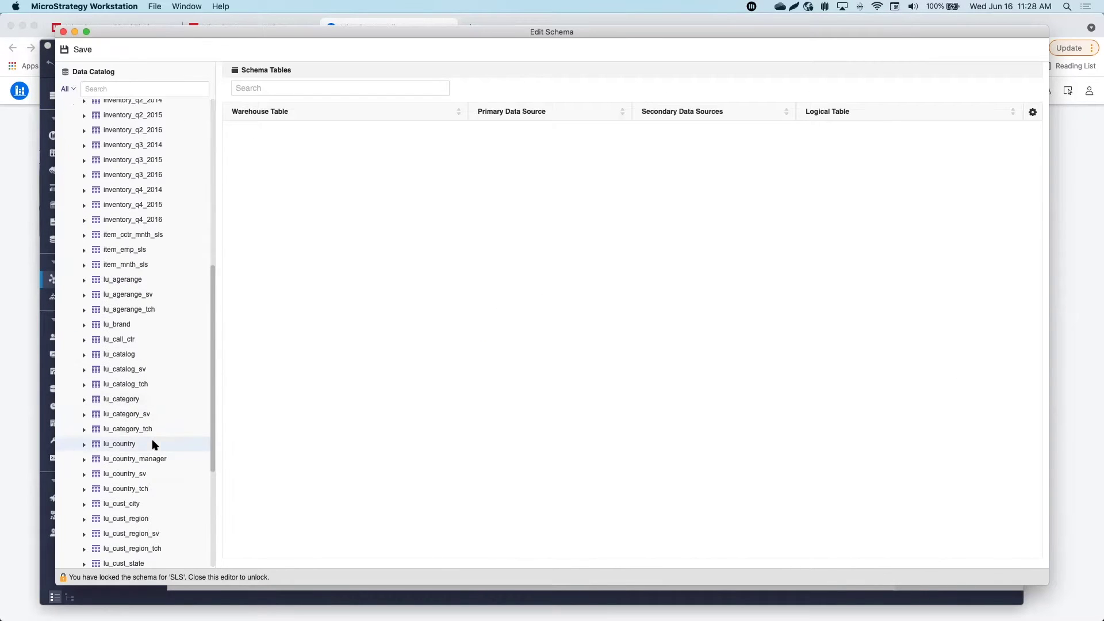
drag(155, 445, 620, 247)
- Create an alias of the lu_country logical table and name it lu_cust_country
right_click(833, 132)
click(851, 195)
text(lu_country_2)
key(Return)
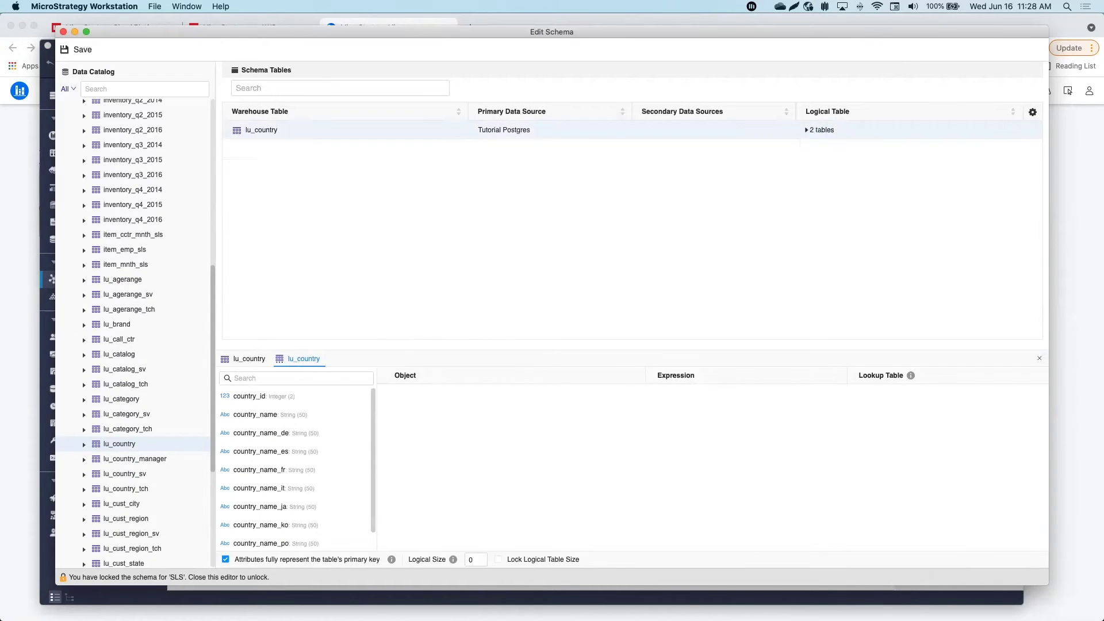
- Create an attribute from country_id in lu_cust_country and add country_name as one of its attribute forms
right_click(271, 396)
click(290, 425)
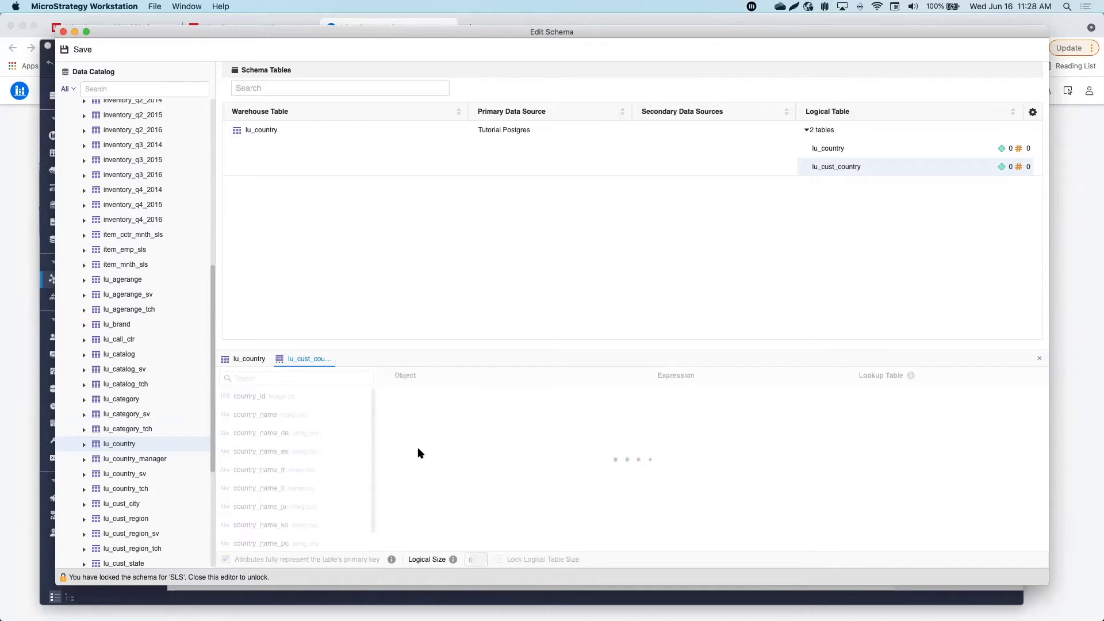
right_click(222, 416)
mouse_move(267, 454)
click(350, 458)
- Rename the new country attribute in lu_cust_country as Customer Country
right_click(431, 395)
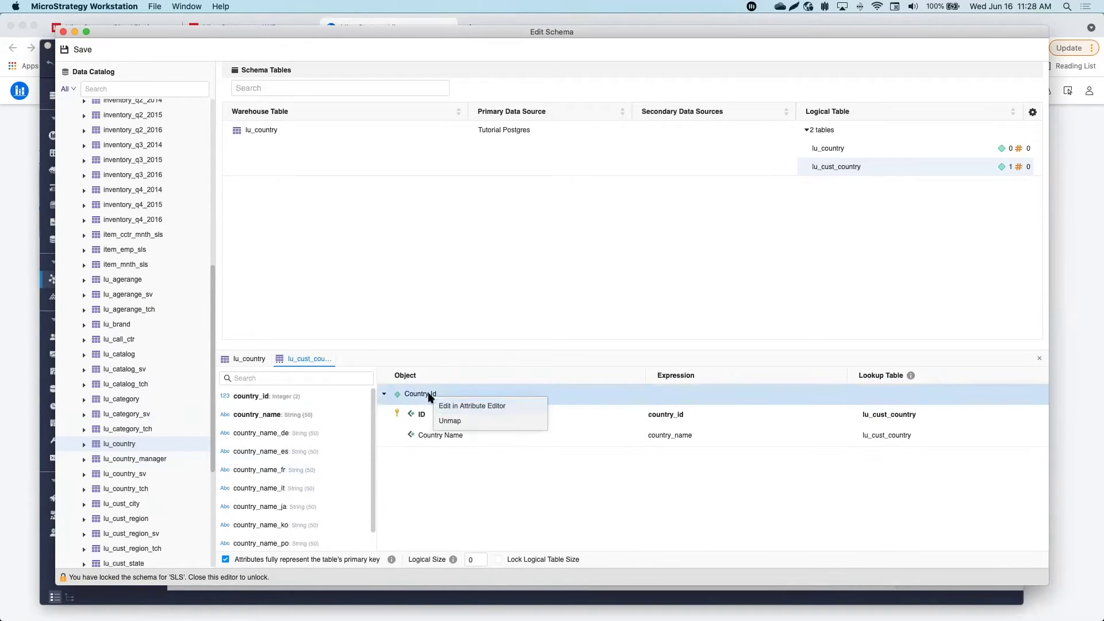
double_click(434, 394)
text(Customer Country)
key(Return)
- Add the lu_customer, lu_cust_state, lu_cust_city and lu_cust_region tables to the schema tables
scroll(134, 437, down, 3)
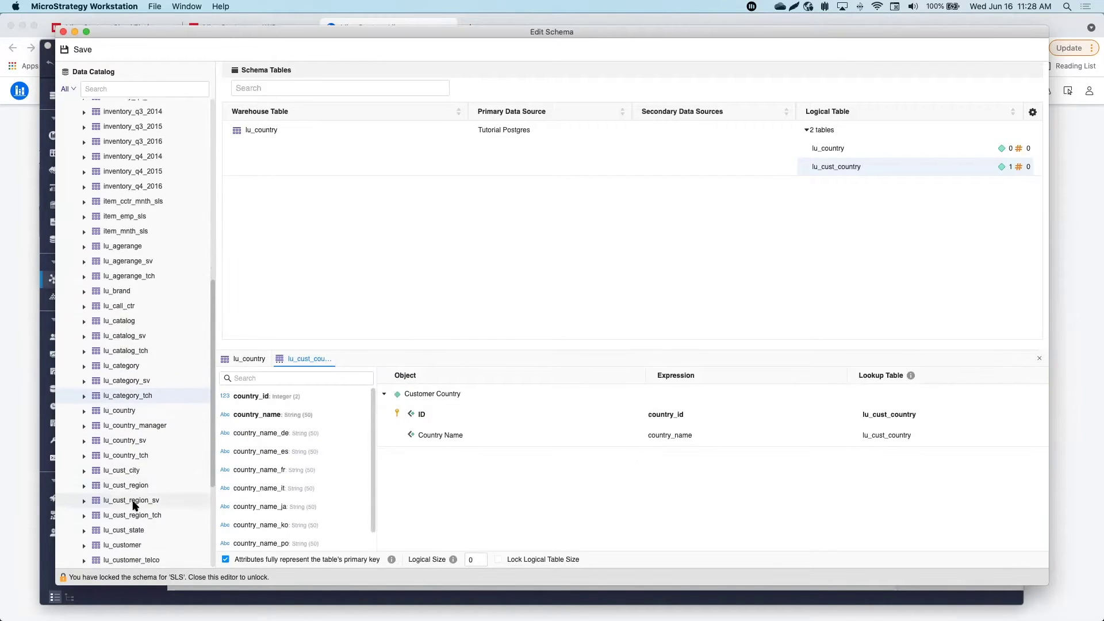
drag(133, 511, 329, 223)
drag(133, 436, 288, 230)
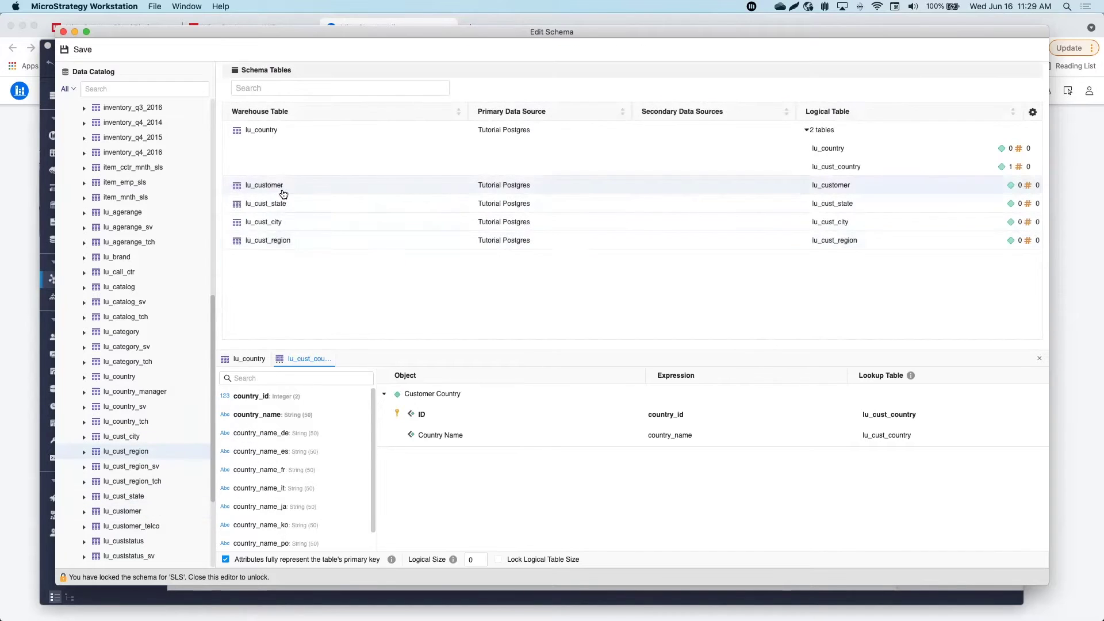
- Create an attribute from customer_id in lu_customer and name it Customer
click(281, 190)
scroll(315, 457, down, 1)
double_click(330, 507)
drag(330, 506, 415, 395)
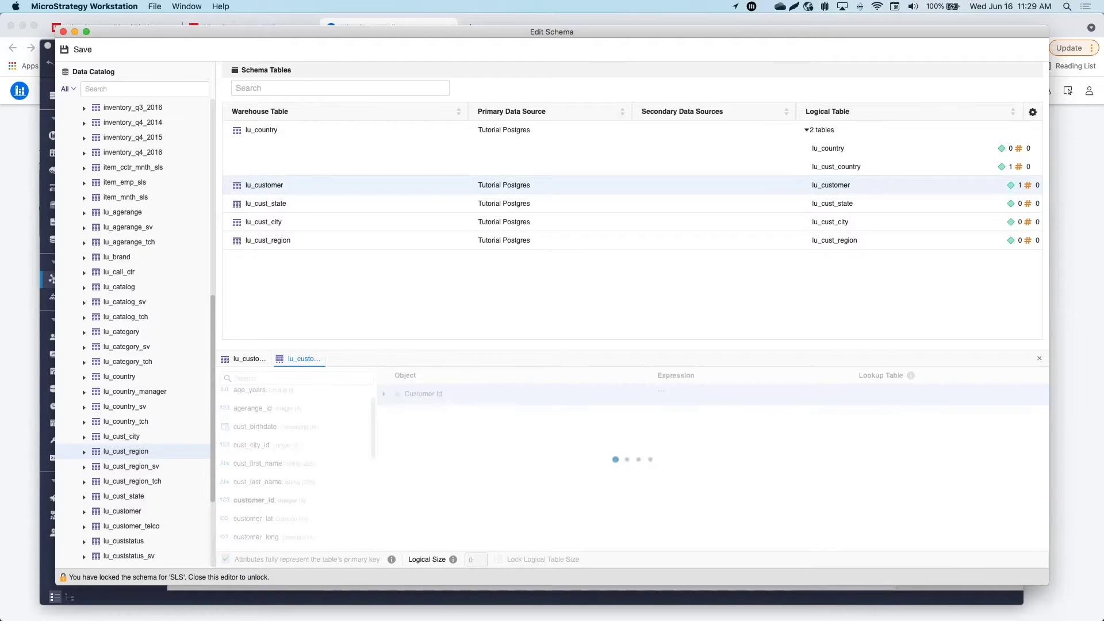
scroll(274, 523, down, 5)
scroll(274, 518, up, 10)
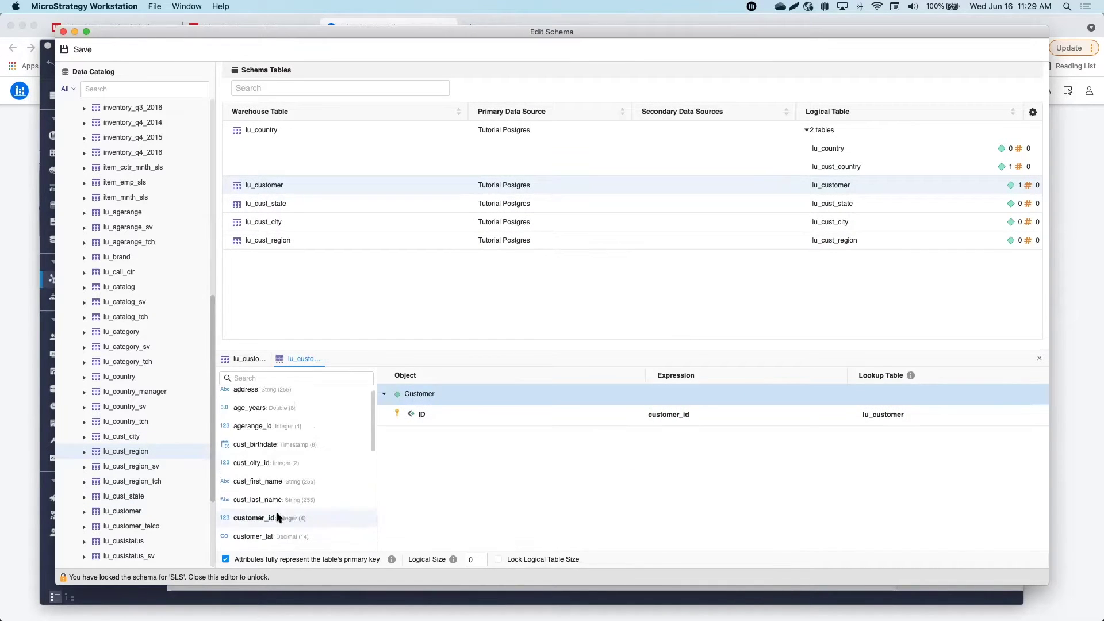
- Add cust_first_name and cust_last_name as attribute forms of the Customer attribute
right_click(273, 482)
click(284, 424)
right_click(294, 502)
click(345, 449)
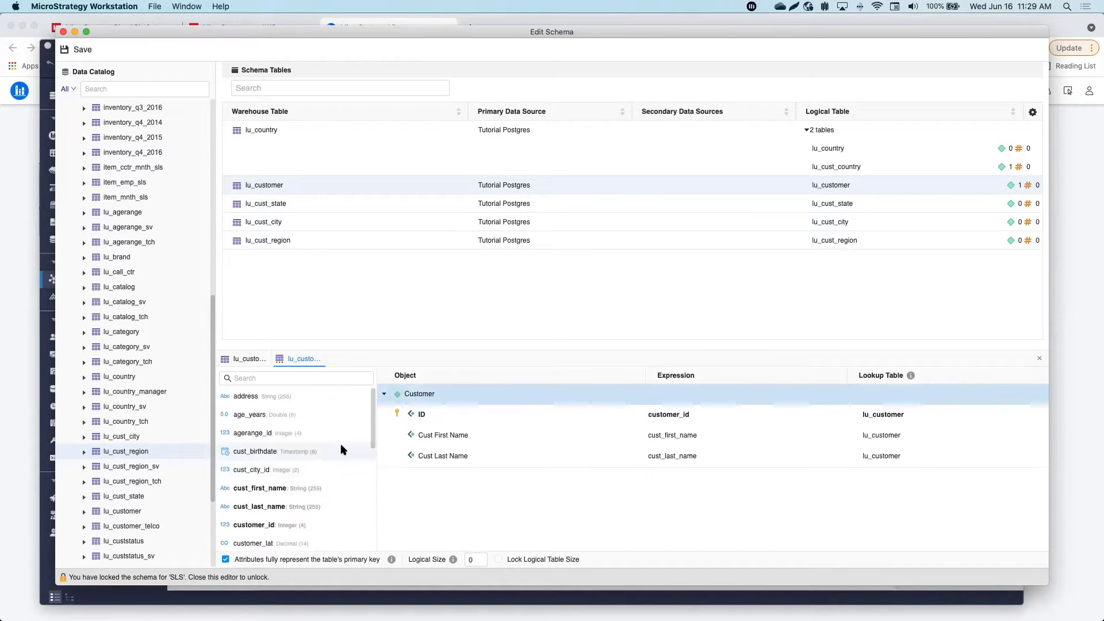
right_click(293, 481)
- Create an attribute from cust_city_id in lu_cust_city with cust_city_name as an attribute form, and rename the attribute
click(332, 222)
double_click(332, 401)
right_click(269, 418)
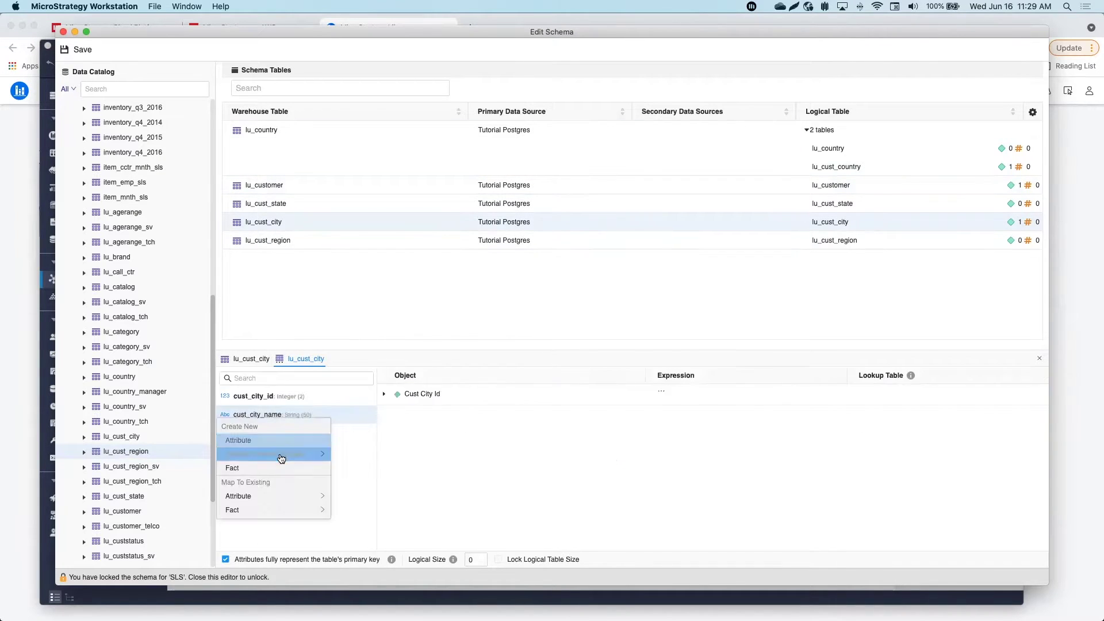
click(281, 457)
double_click(443, 395)
key(Return)
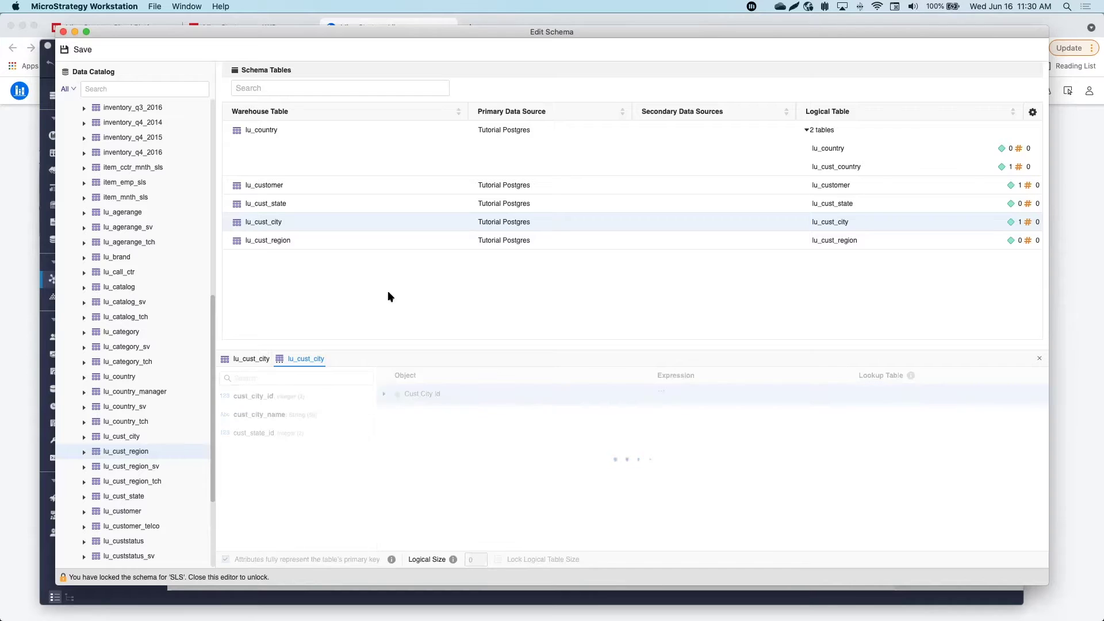
- Create an attribute named Customer State from cust_state_id in lu_cust_state, with cust_state_name as an attribute form
click(368, 204)
right_click(418, 396)
right_click(257, 434)
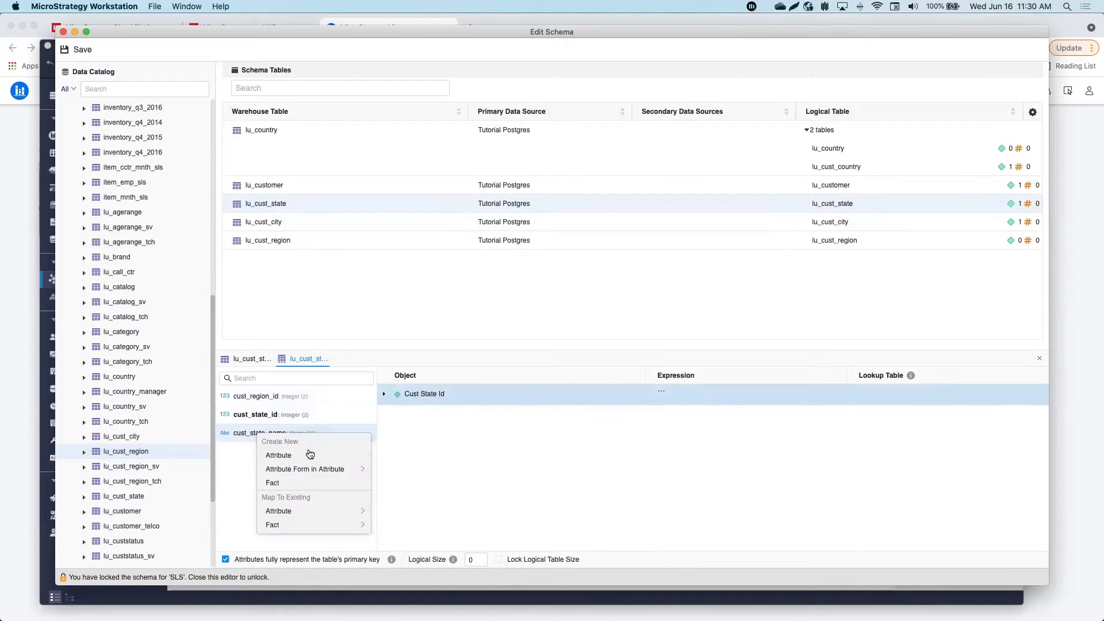
click(311, 469)
double_click(424, 394)
key(Return)
- Create an attribute named Customer Region from cust_region_id in lu_cust_region, with cust_region_name as an attribute form
click(283, 242)
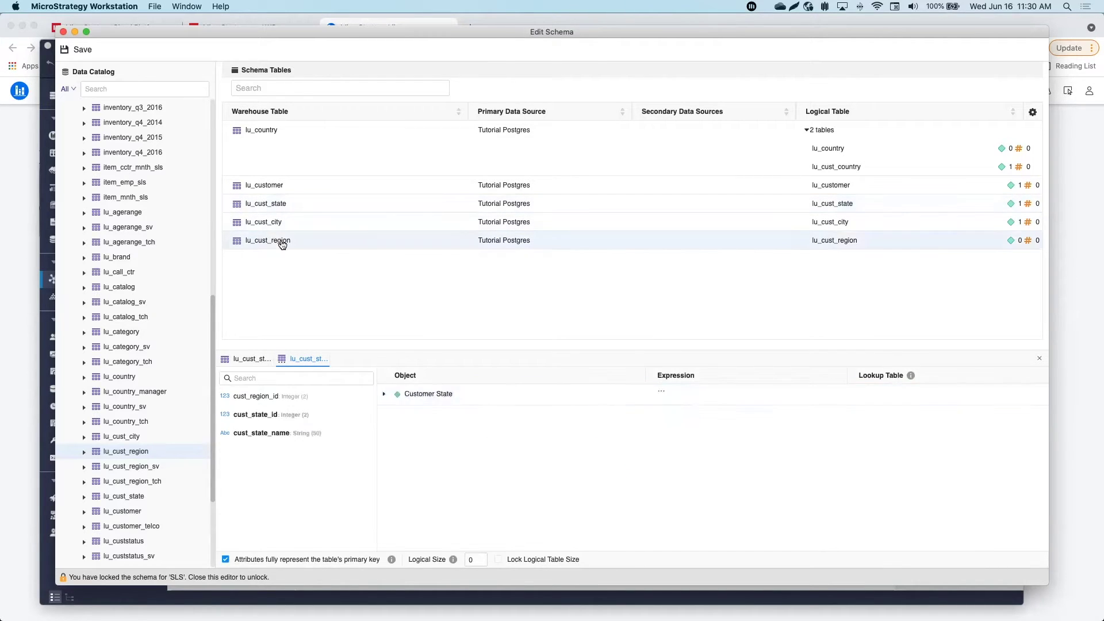
right_click(280, 436)
click(279, 455)
double_click(435, 395)
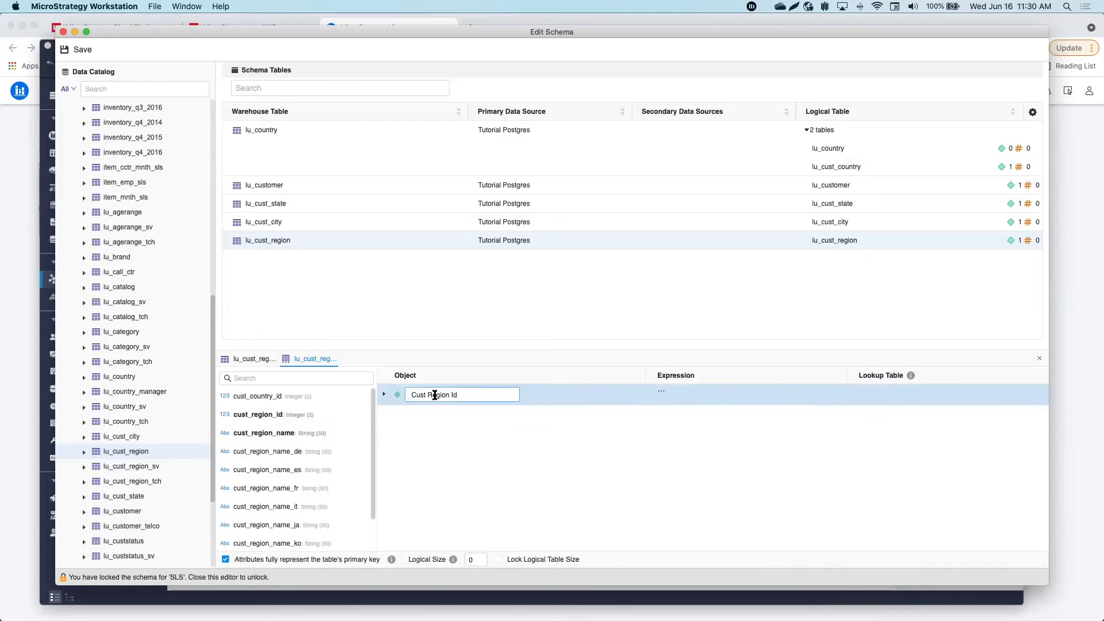
click(837, 167)
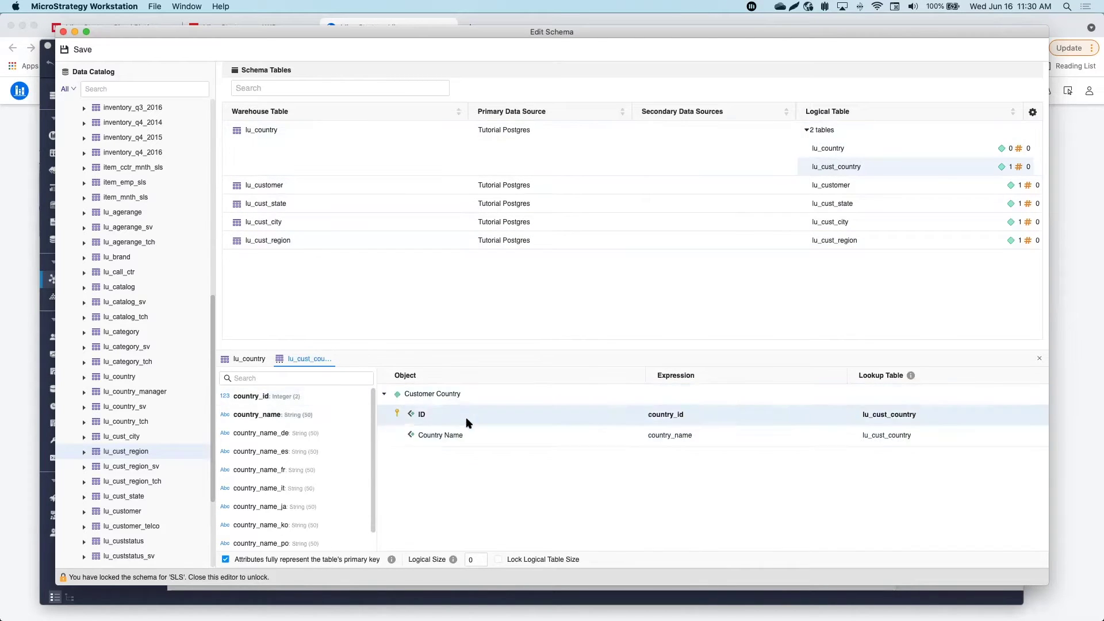
click(300, 240)
right_click(259, 396)
mouse_move(287, 481)
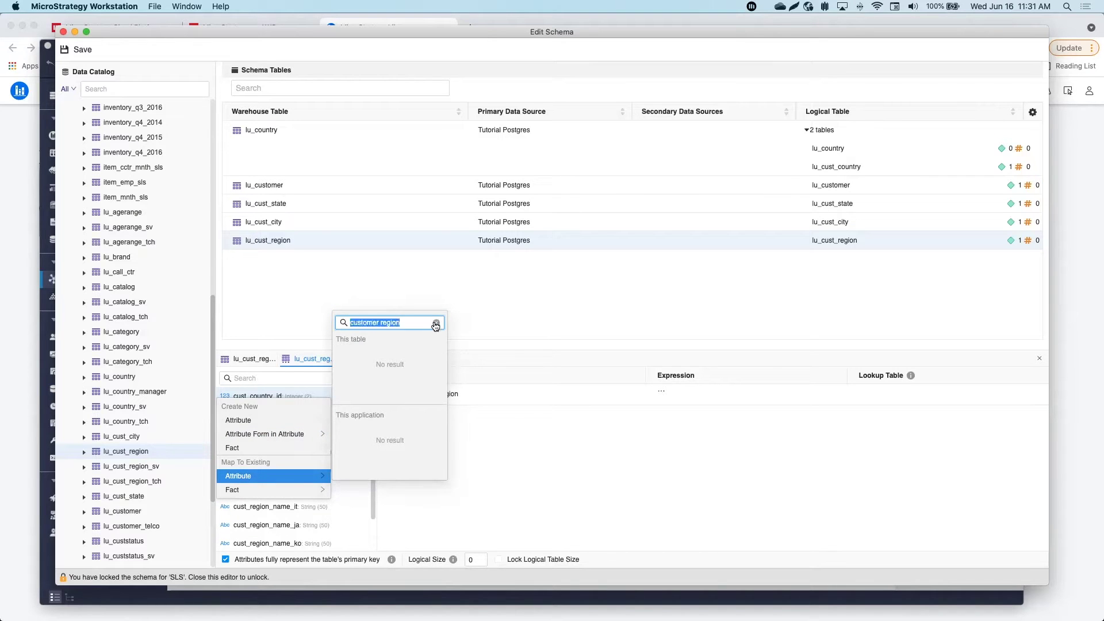
click(436, 323)
click(503, 331)
click(250, 133)
mouse_move(450, 420)
mouse_down()
mouse_move(426, 420)
mouse_move(438, 420)
mouse_up()
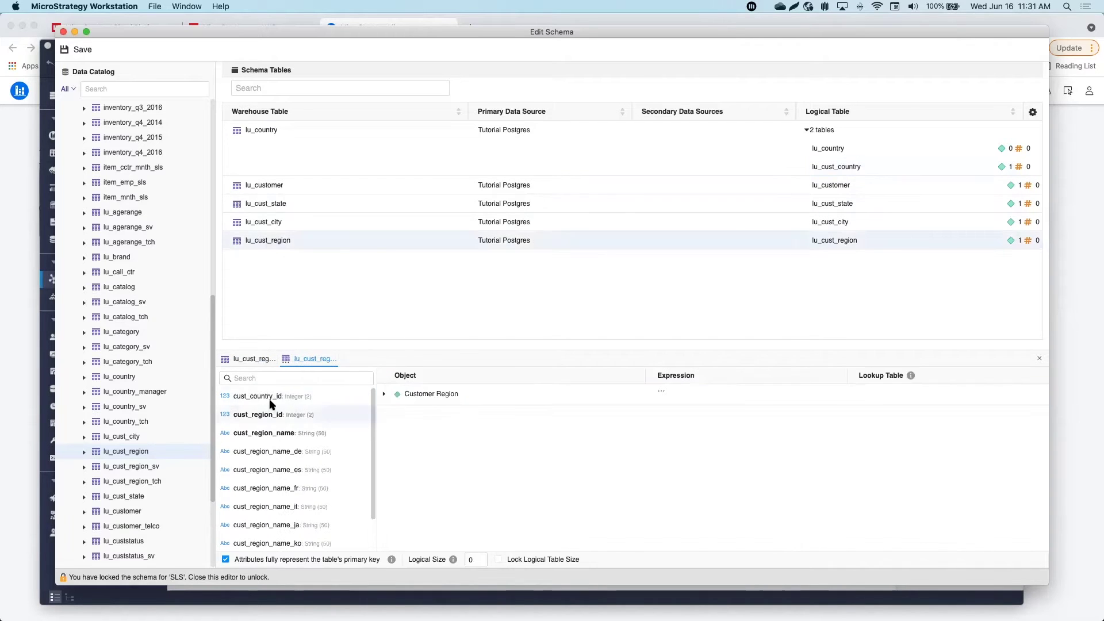
- Map cust_country_id in lu_cust_region to the existing Customer Country attribute
right_click(270, 402)
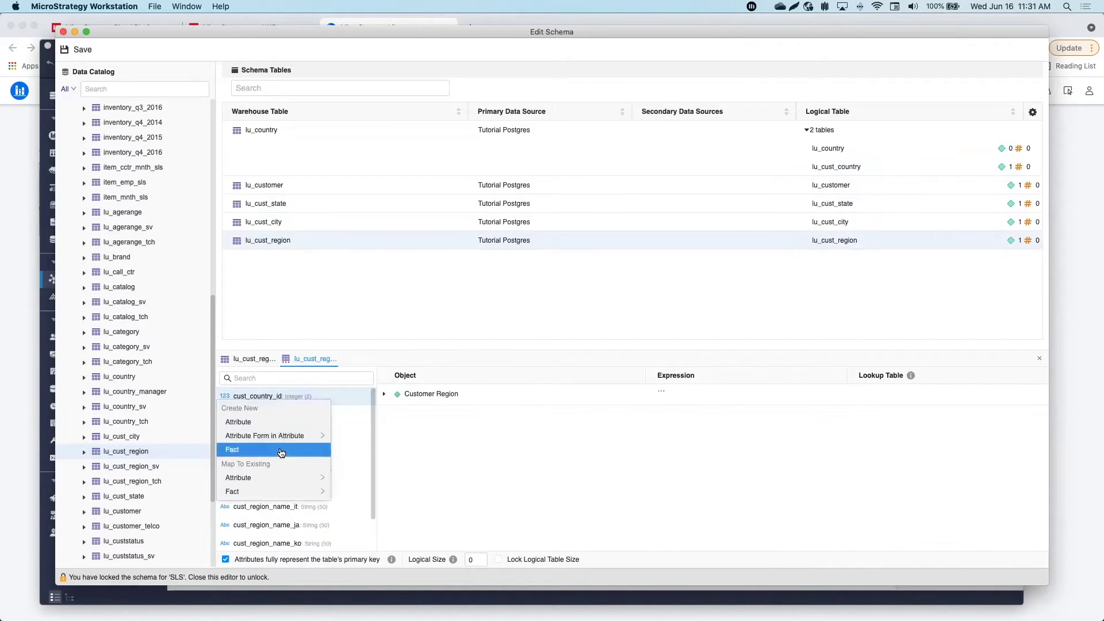
mouse_move(322, 478)
text(region)
key(BackSpace)
key(BackSpace)
key(BackSpace)
key(BackSpace)
key(BackSpace)
key(BackSpace)
text(country)
click(383, 383)
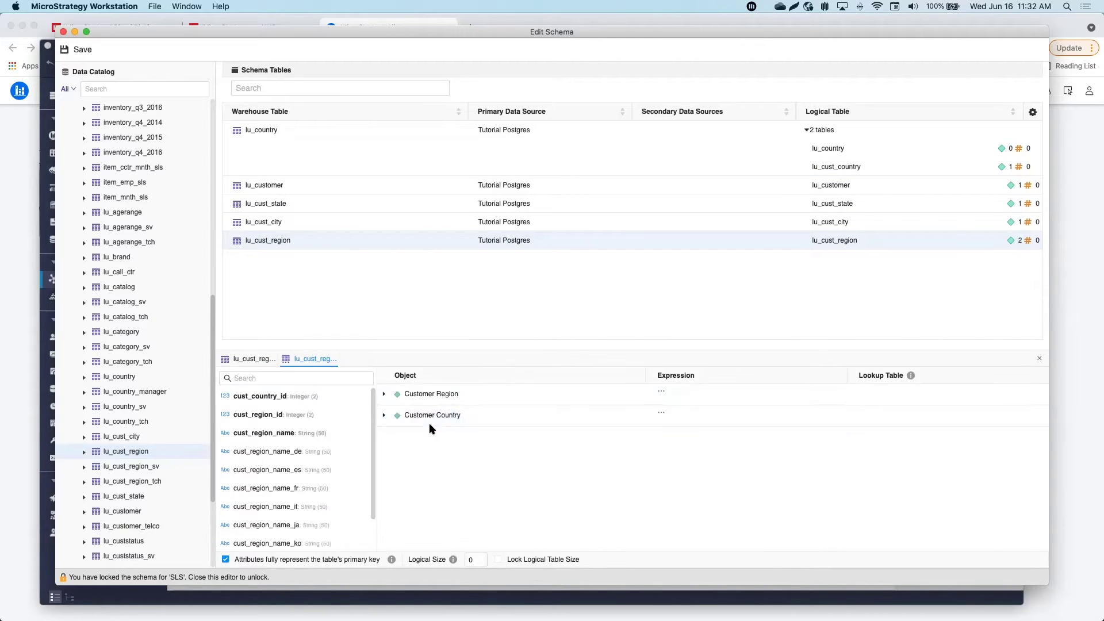
- Map the recommended Customer State attribute to cust_state_id in lu_cust_city
click(263, 222)
click(403, 395)
click(389, 415)
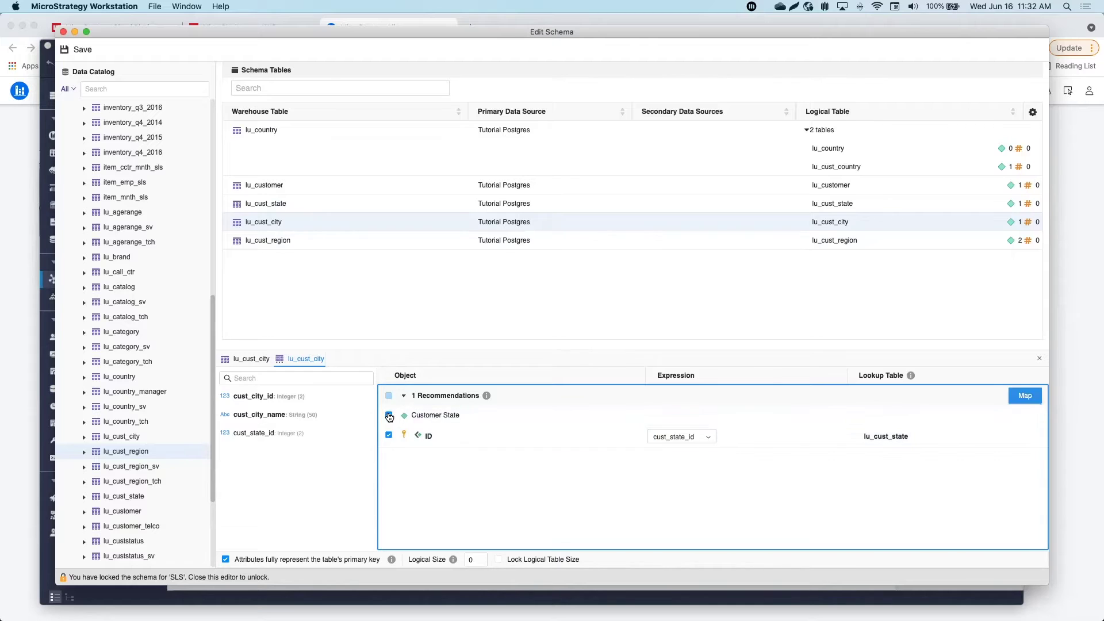
click(1025, 395)
- Check the lu_cust_state, lu_customer and lu_country tables for attribute mapping recommendations
click(276, 204)
click(294, 185)
click(328, 163)
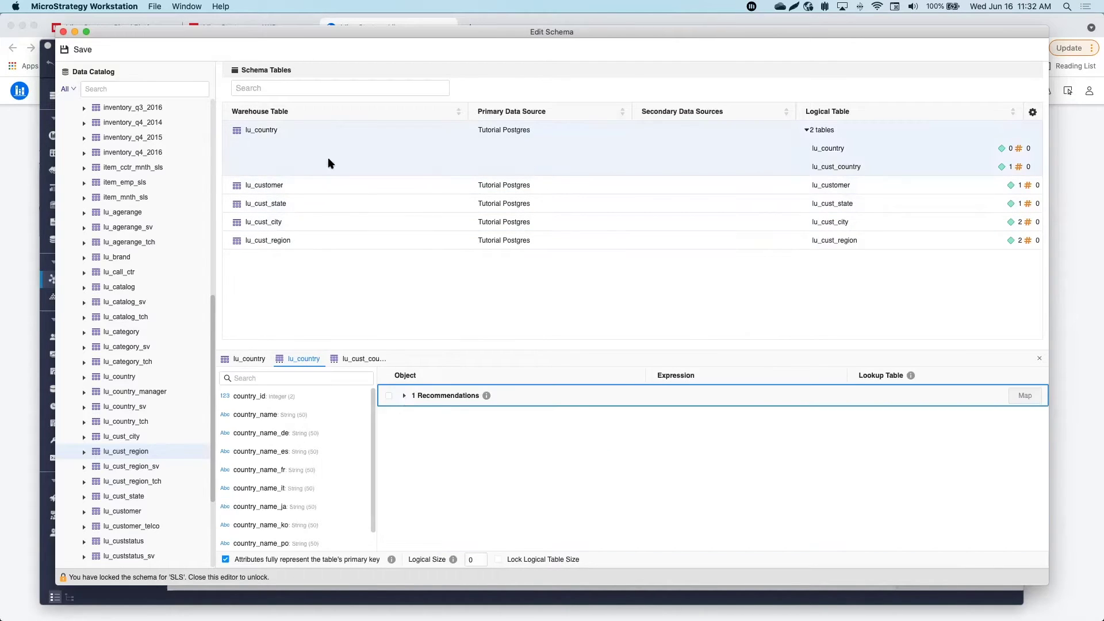
click(404, 396)
click(405, 396)
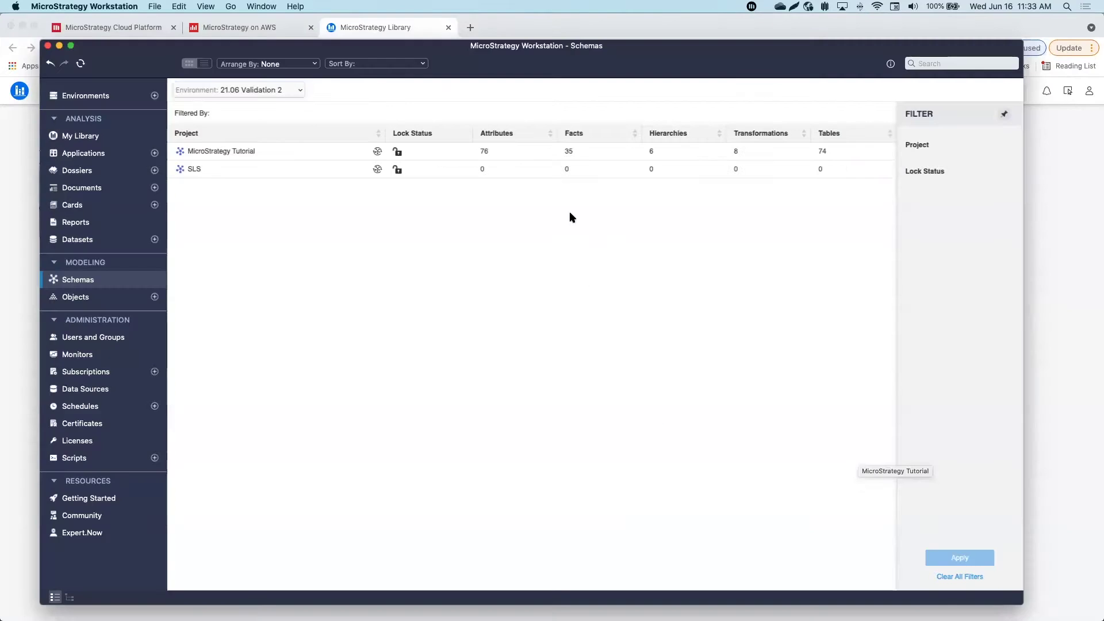
- Open the Objects list and filter it to attributes of the SLS project
click(72, 302)
scroll(284, 323, down, 2)
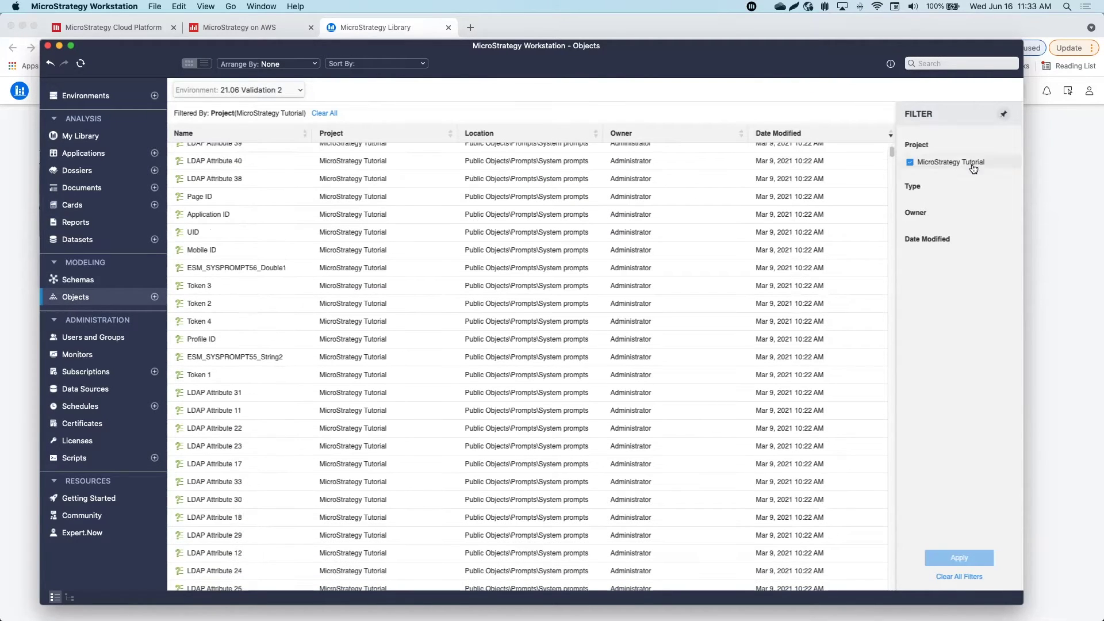
click(972, 166)
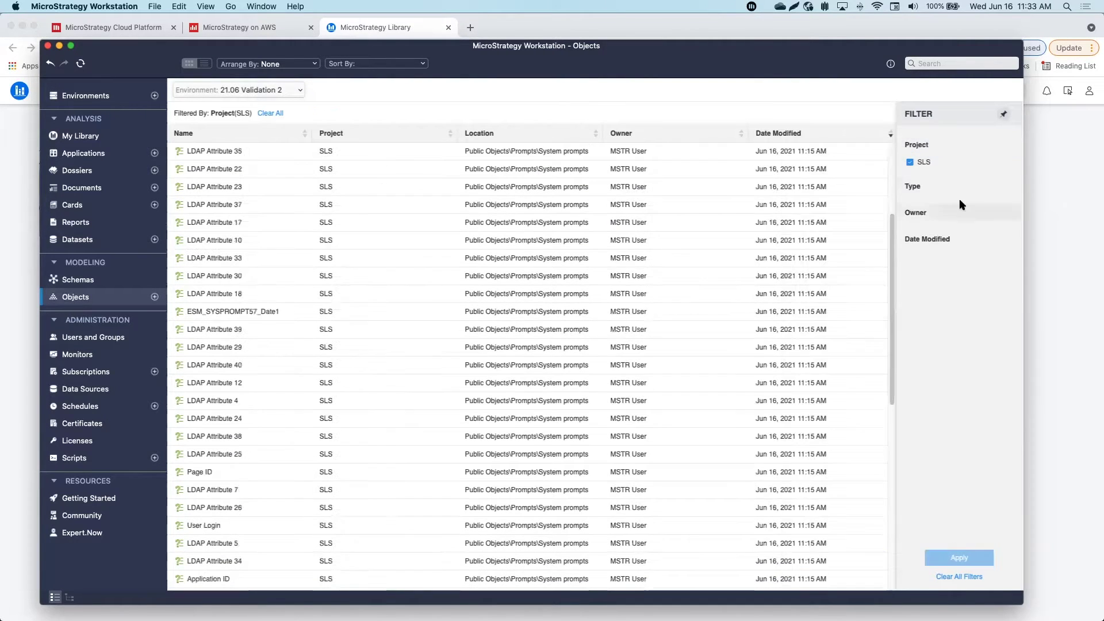
click(933, 193)
click(971, 559)
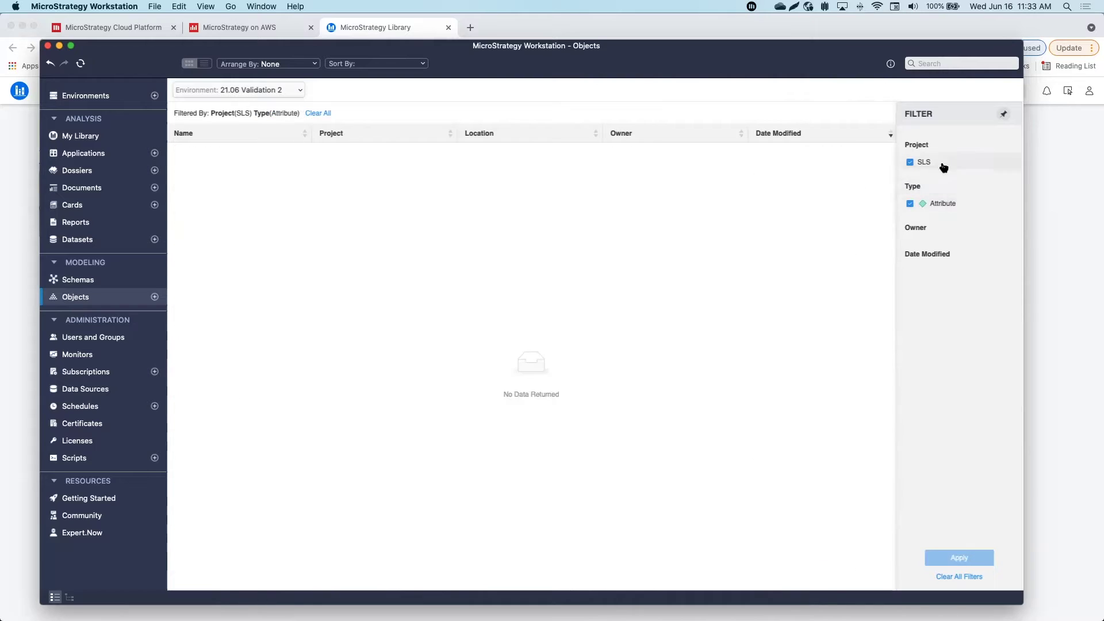
- Change the project filter to MicroStrategy Tutorial and browse that project's attributes
click(929, 149)
click(794, 162)
click(978, 559)
scroll(286, 240, down, 8)
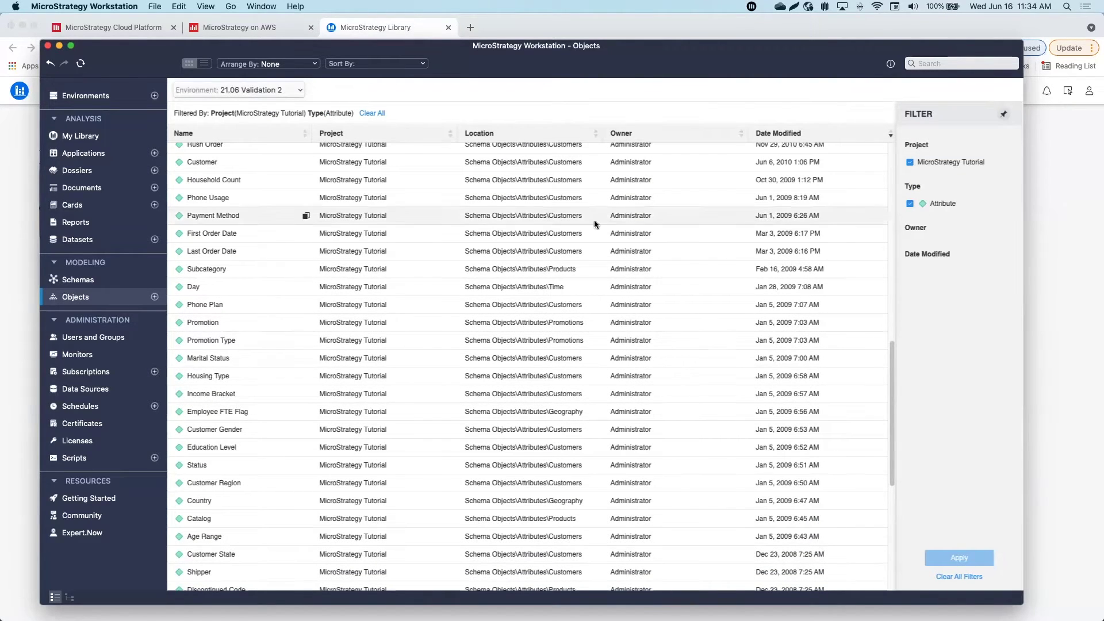
- Create a new metric in the MicroStrategy Tutorial project using the Sum function
click(154, 297)
click(454, 183)
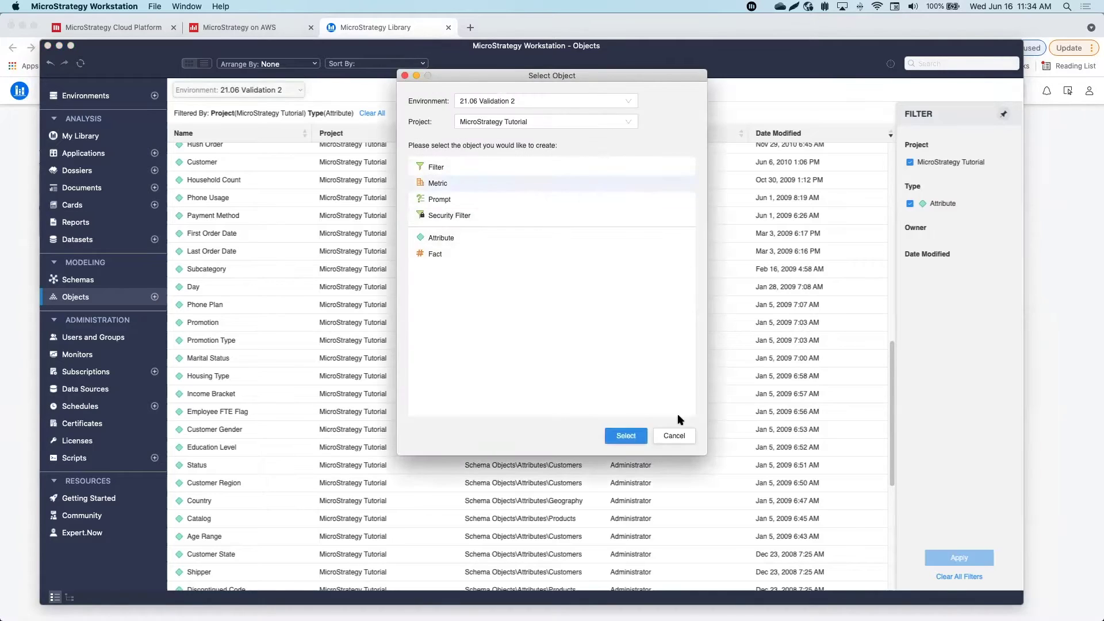
click(627, 435)
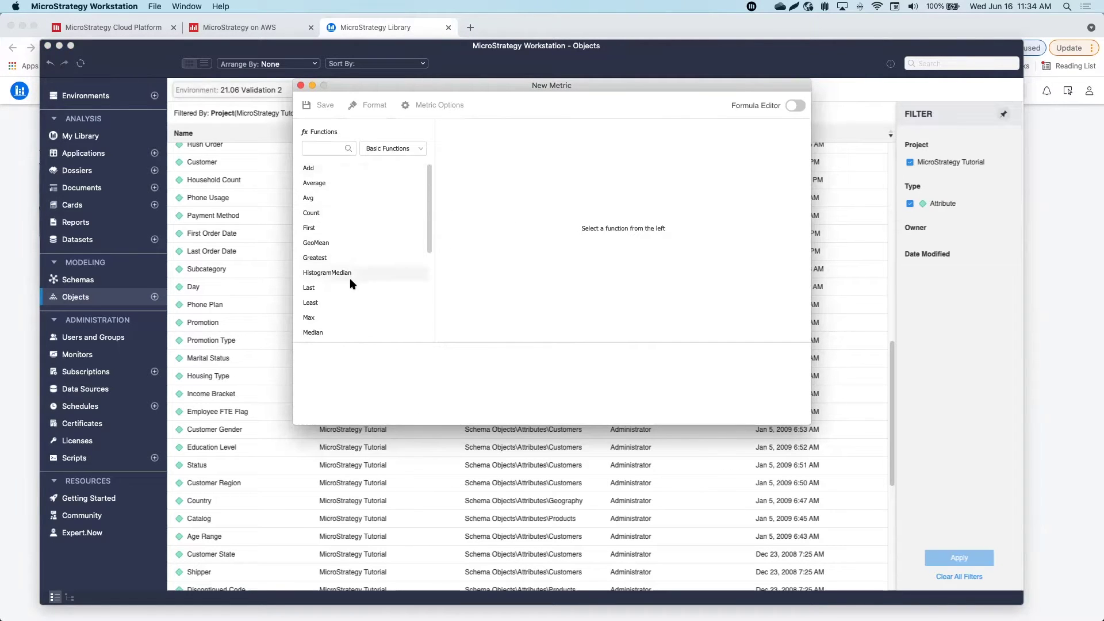
scroll(324, 310, down, 4)
click(325, 331)
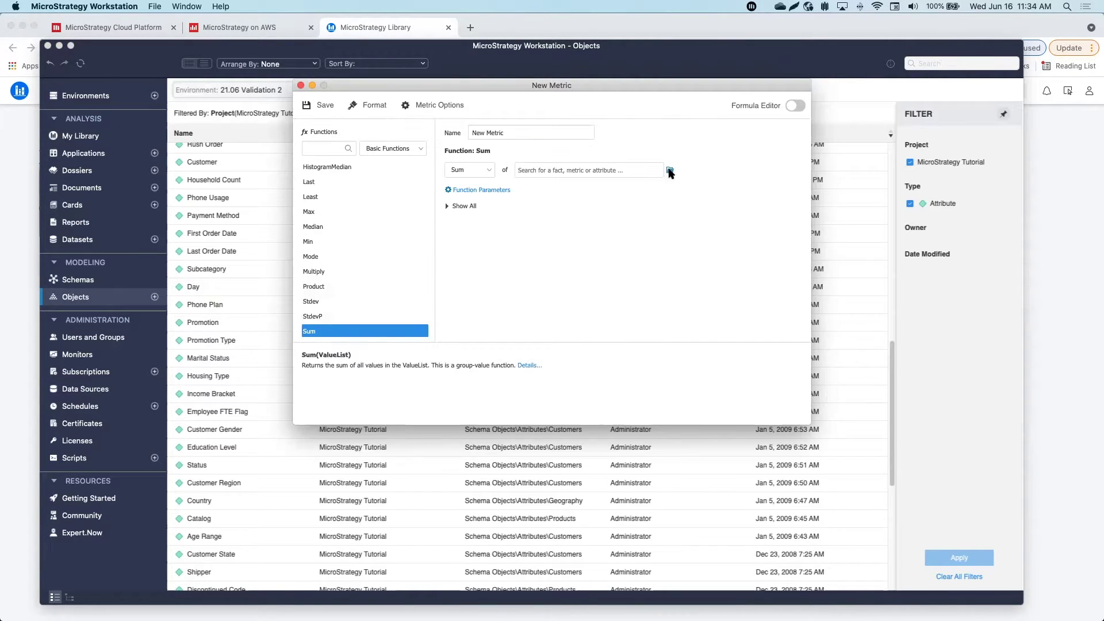
- Choose the Gross Revenue fact from the Facts folder as the input of the Sum function
click(670, 171)
click(509, 237)
scroll(509, 270, down, 2)
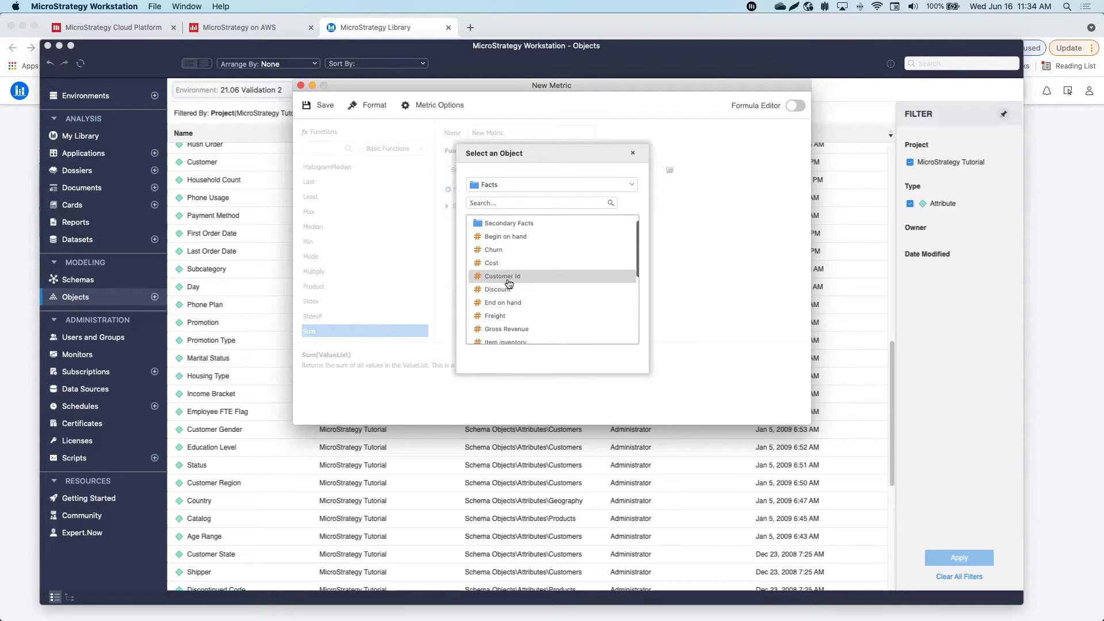
scroll(509, 283, up, 1)
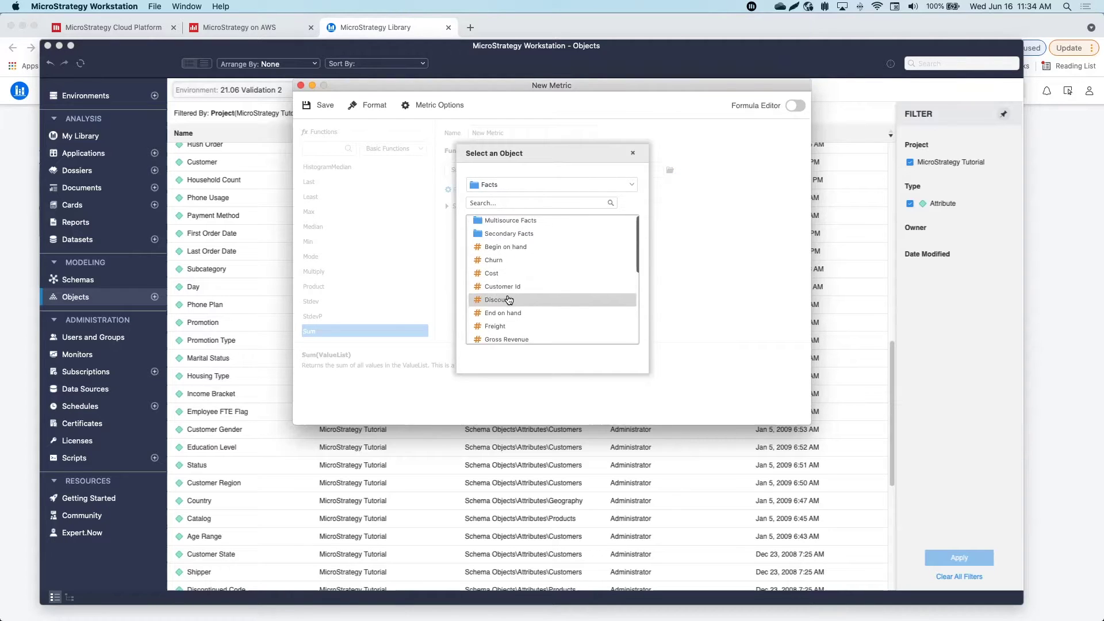
double_click(514, 325)
- Review the Sum function's parameters and expand the remaining metric settings
click(483, 190)
click(643, 335)
click(448, 207)
- Name the metric Gross Revenue in the formula editor and review its formatting options
click(798, 108)
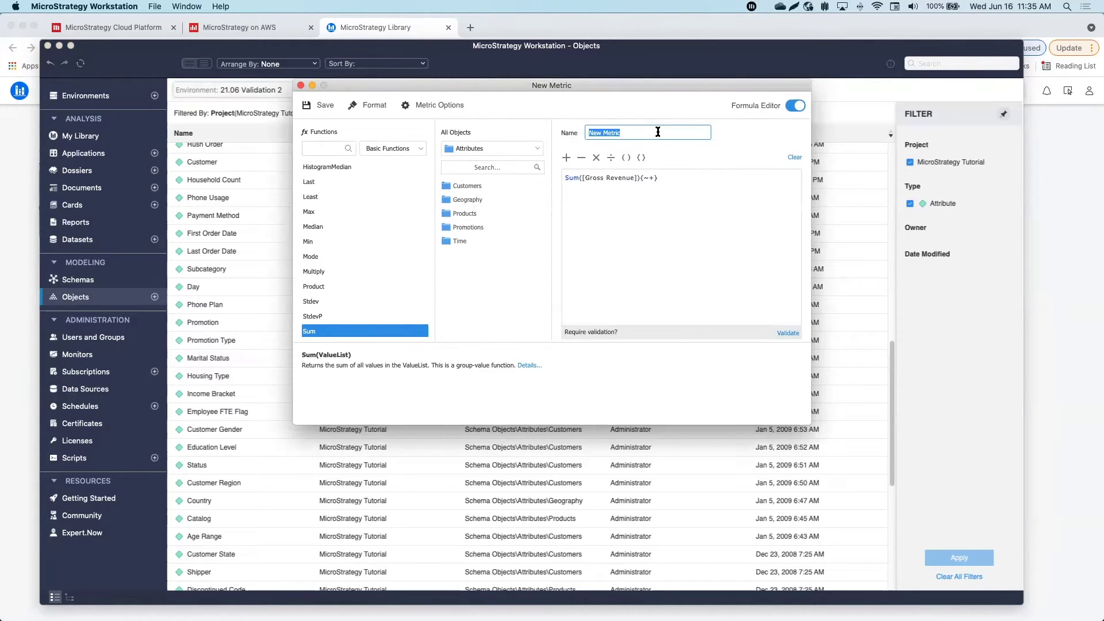
click(378, 110)
click(646, 354)
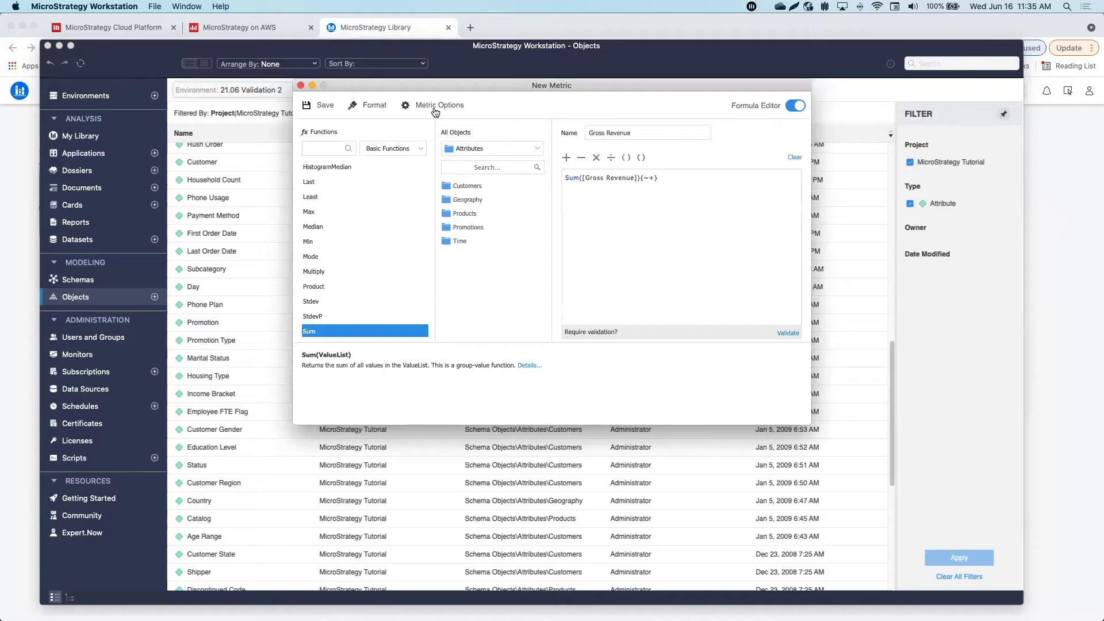
- Save the Gross Revenue metric and start a new prompt in the MicroStrategy Tutorial project
click(321, 105)
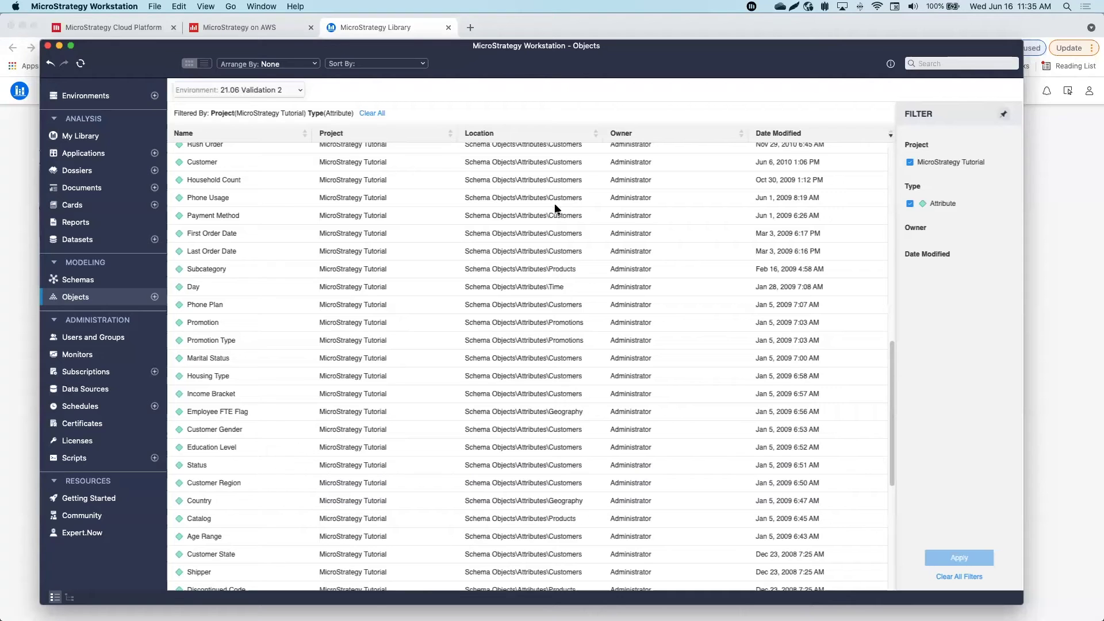
click(154, 296)
click(493, 206)
click(631, 437)
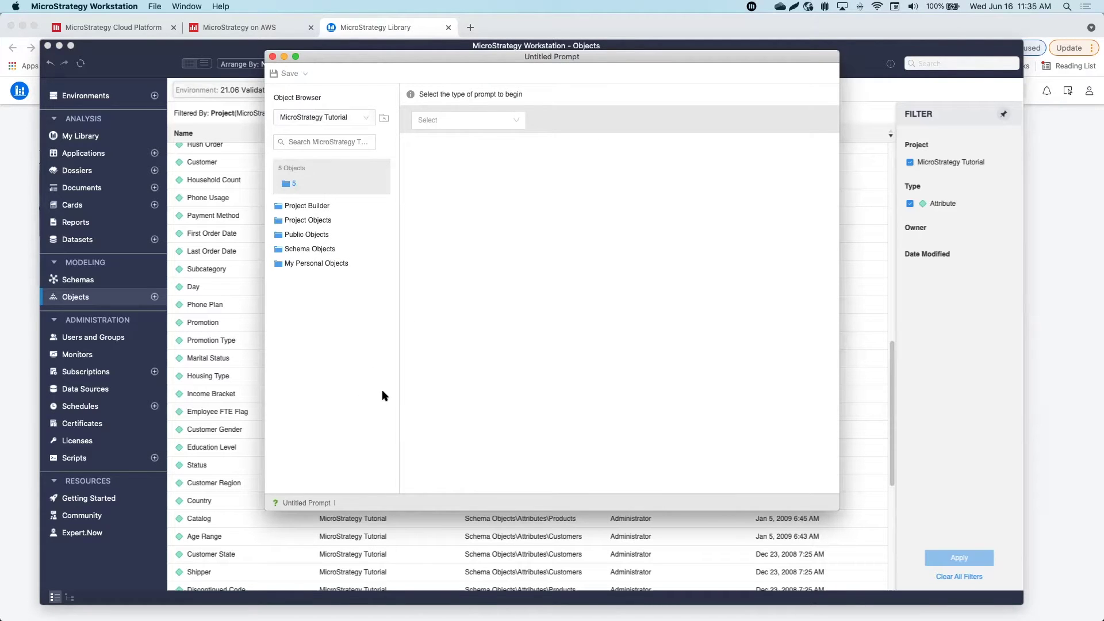
- Set the prompt to choose from elements of an attribute, using the Customer City attribute
click(495, 122)
click(490, 183)
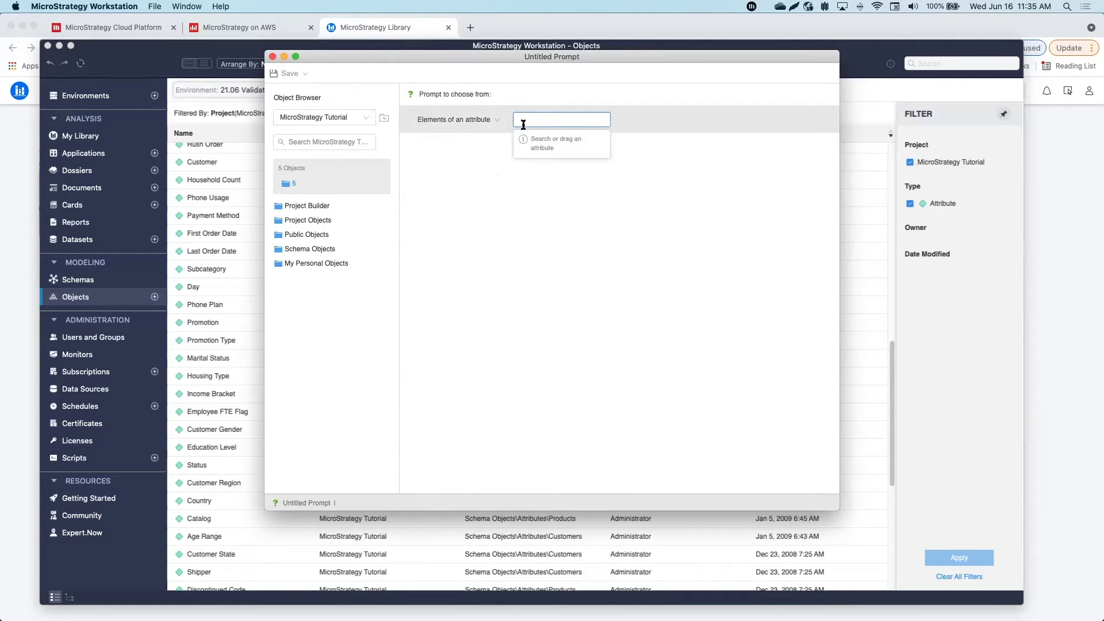
text(city)
key(Return)
click(544, 211)
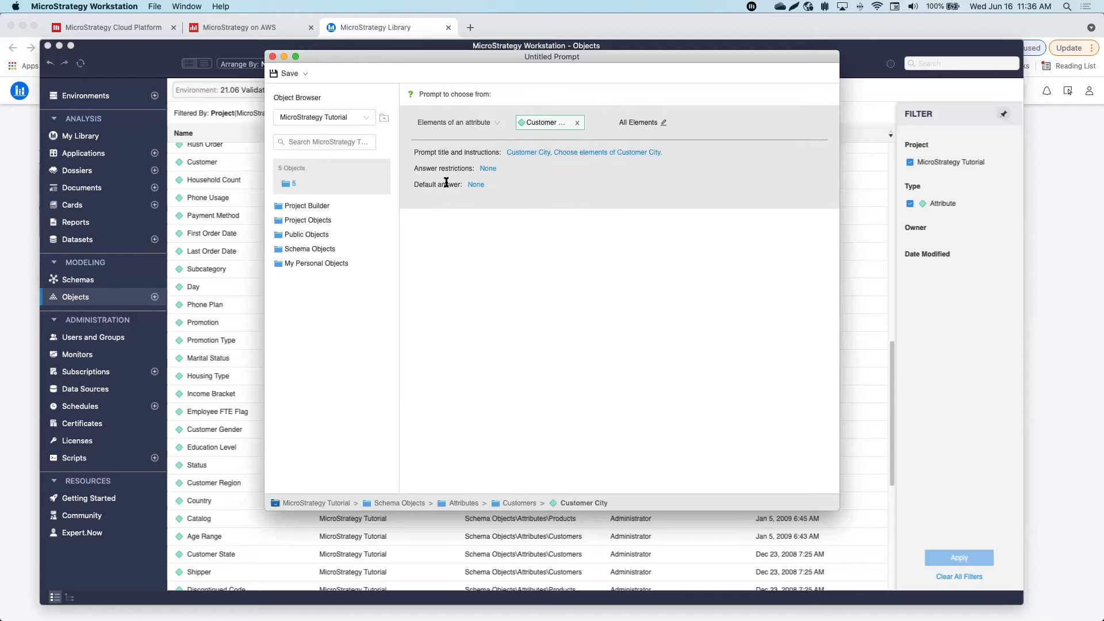
- Review the prompt title settings and restrict answers to a minimum value of 1 with a prompt answer required
click(530, 154)
click(476, 184)
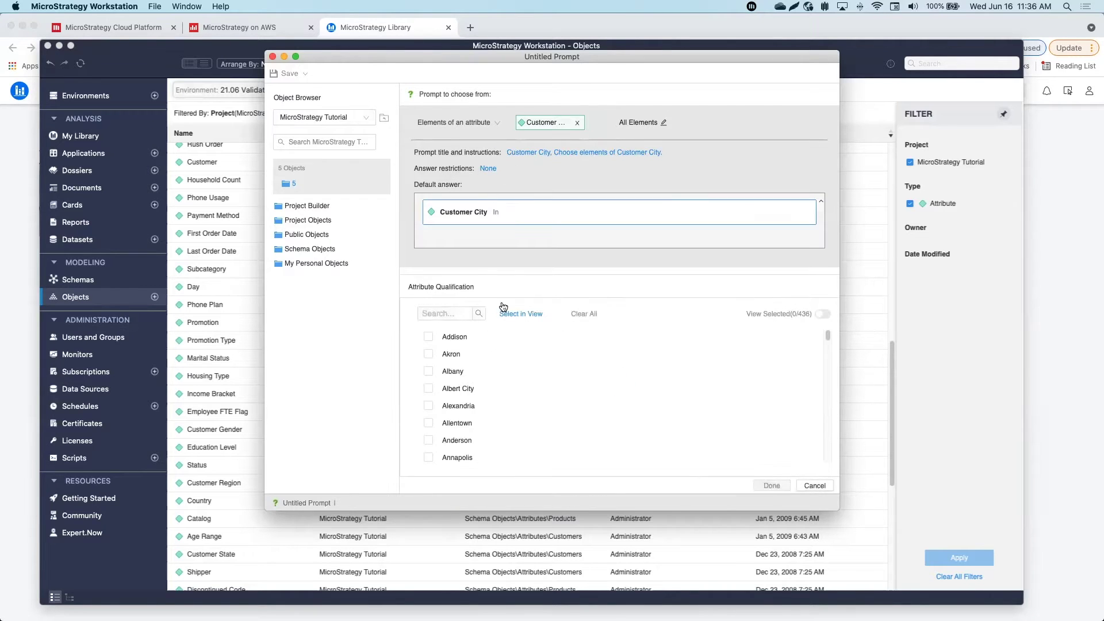
click(490, 170)
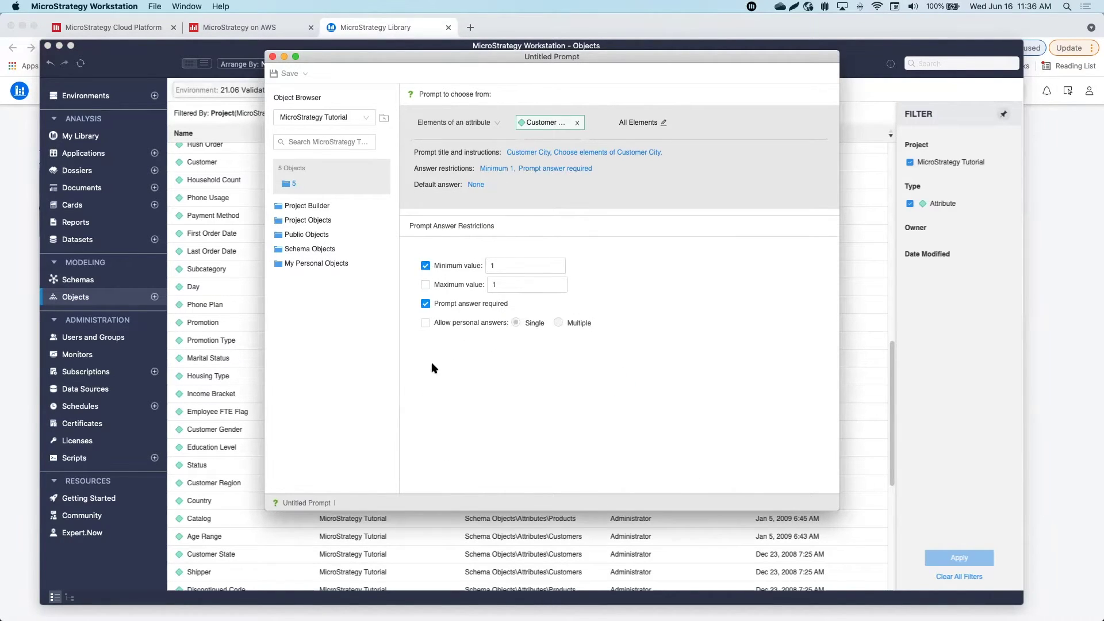
- Set Addison as the prompt's default Customer City answer and save the prompt
click(475, 184)
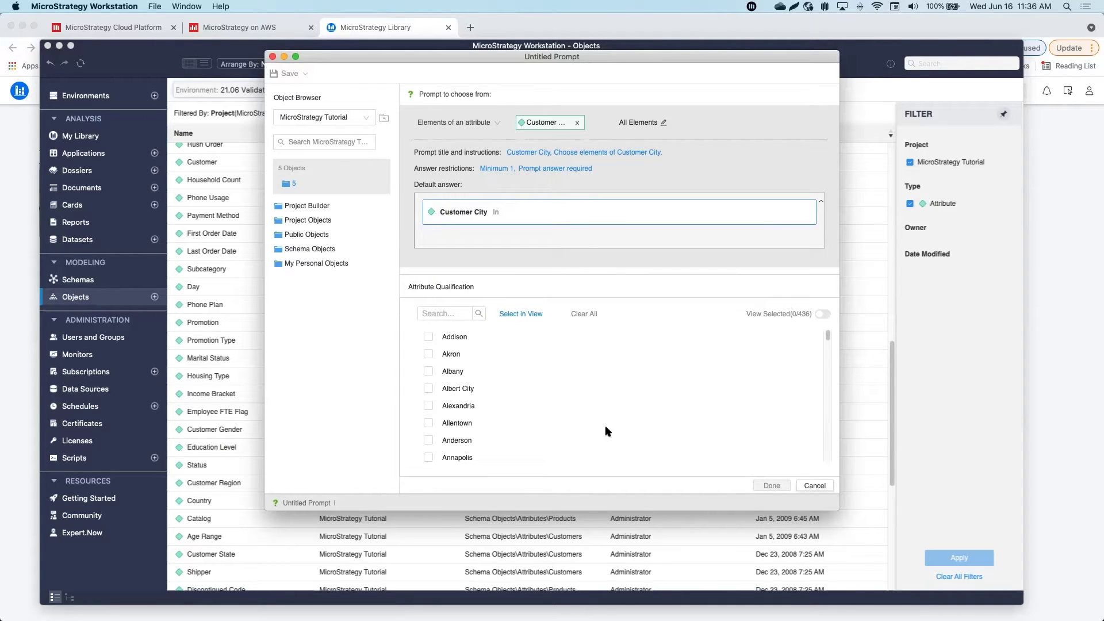
click(666, 140)
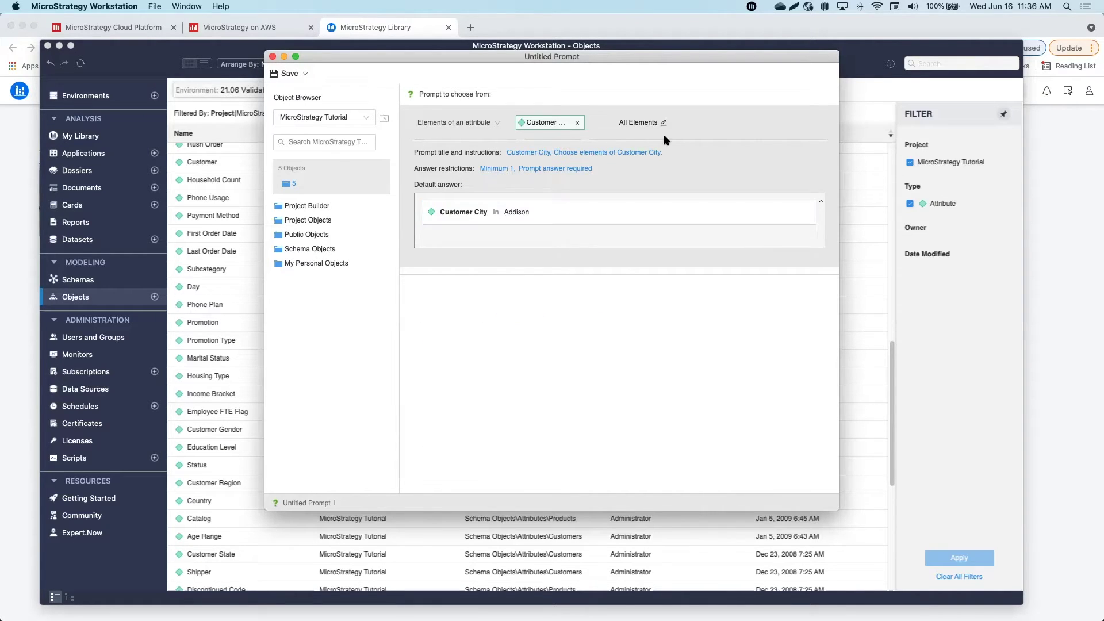
click(285, 72)
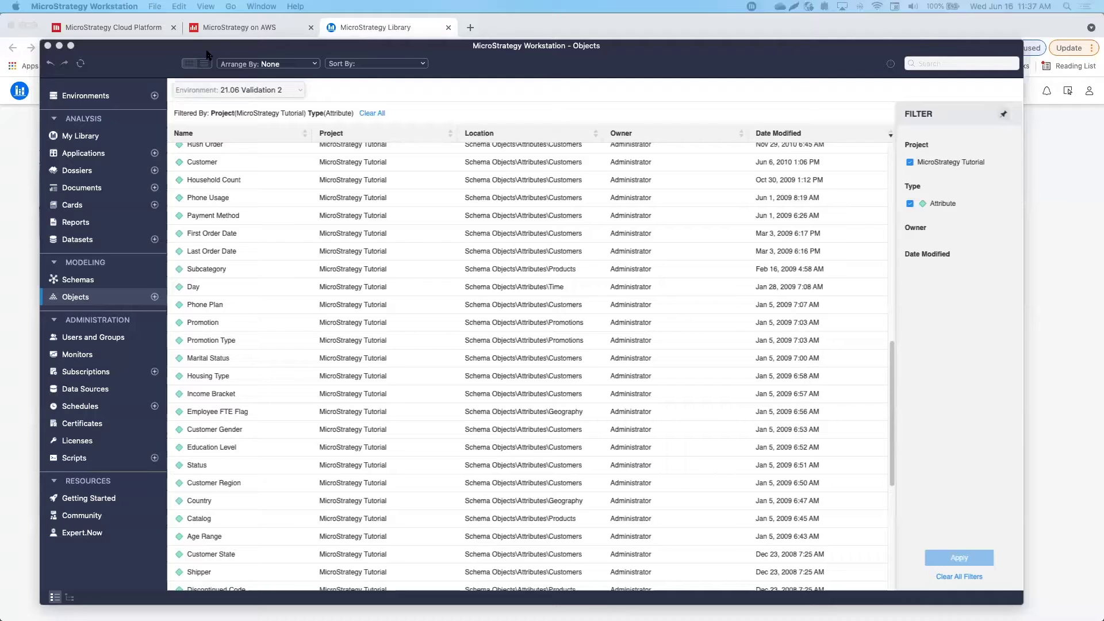
- Create a new derived element in the MicroStrategy Tutorial project based on the Customer City attribute
click(155, 6)
click(230, 83)
double_click(460, 151)
double_click(461, 148)
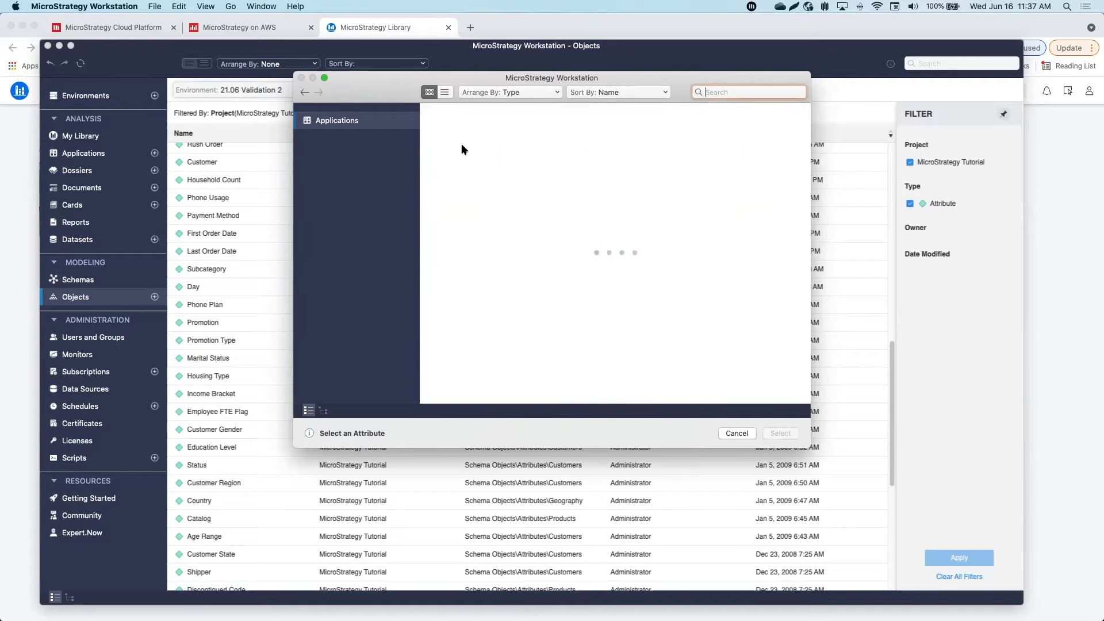
click(468, 270)
click(780, 433)
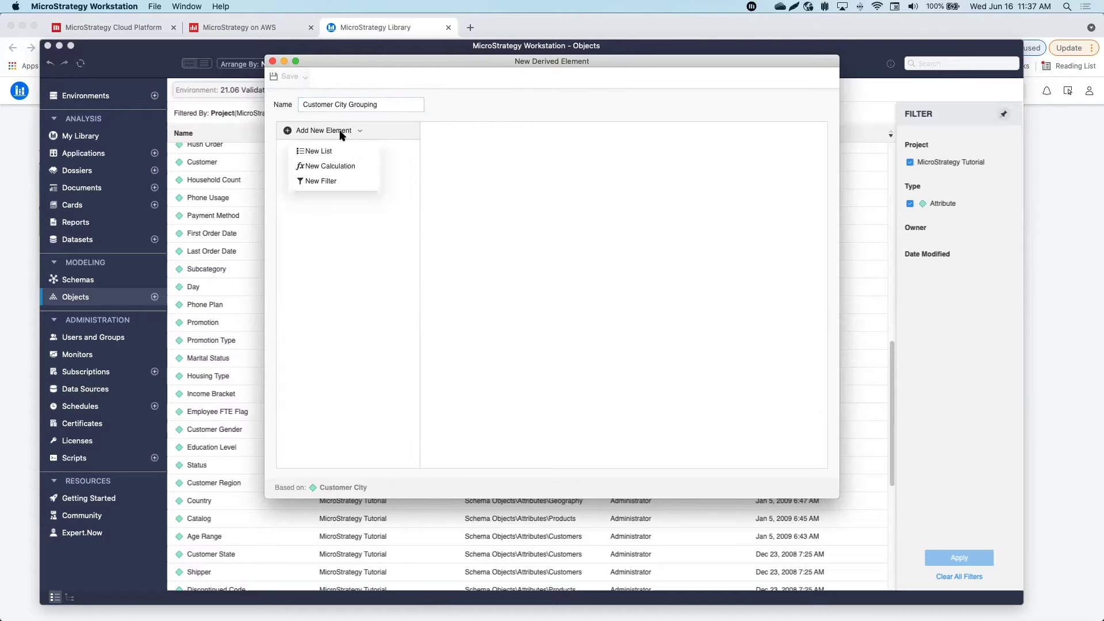
- Add a list element named A-Cities containing the cities from Addison through Annapolis
click(328, 151)
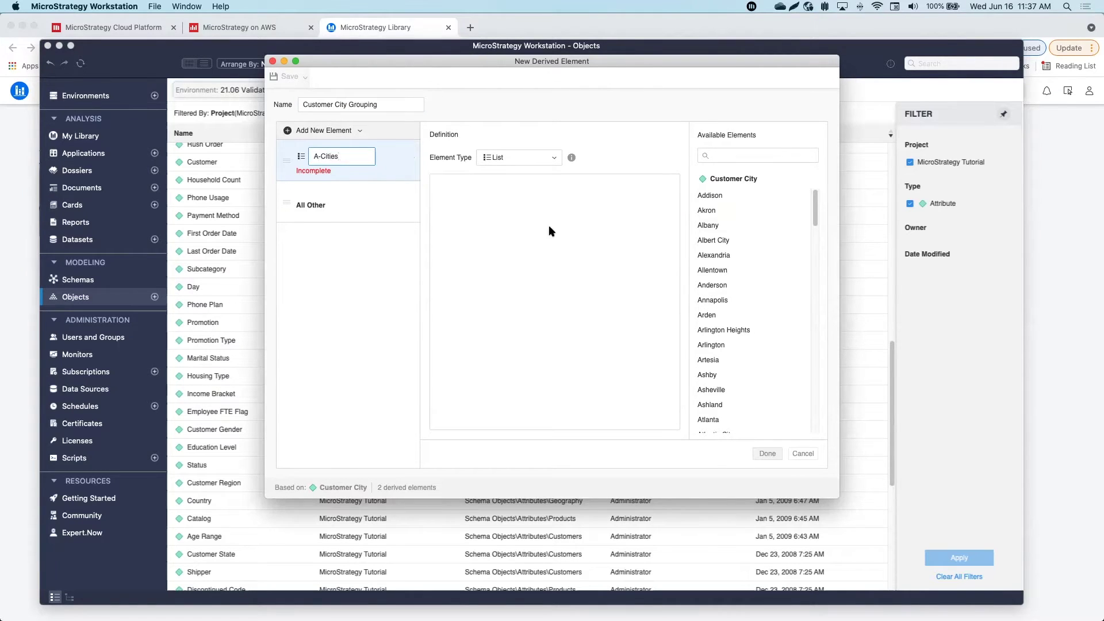
click(722, 197)
shift+click(726, 299)
drag(740, 272, 535, 247)
click(767, 455)
- Add a calculation element that subtracts Annapolis from Allentown and name it after the two cities
click(327, 131)
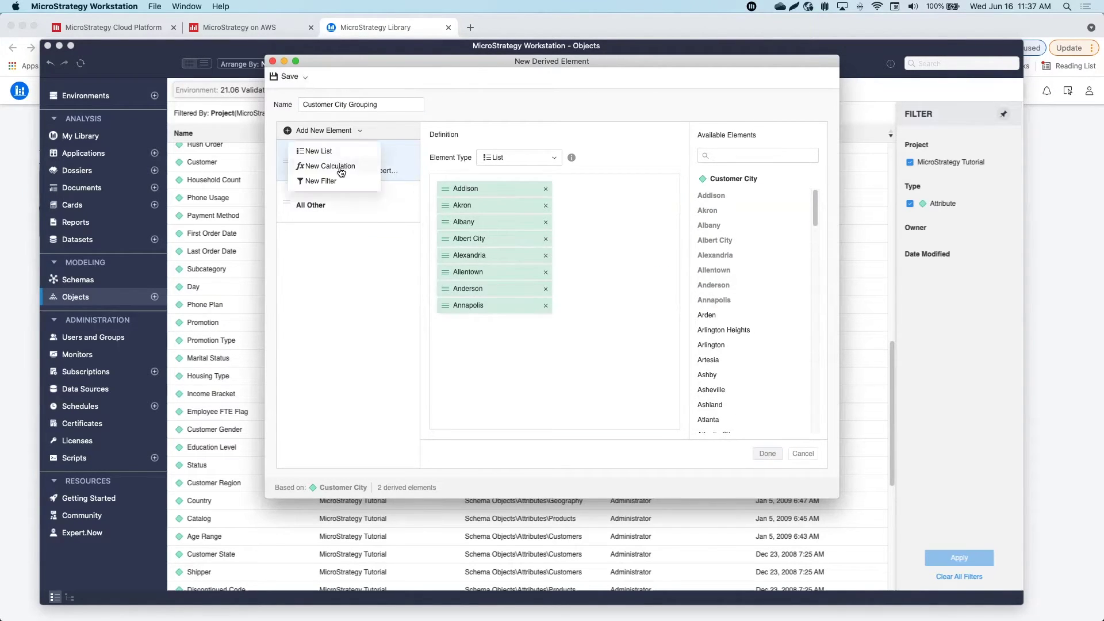
click(341, 166)
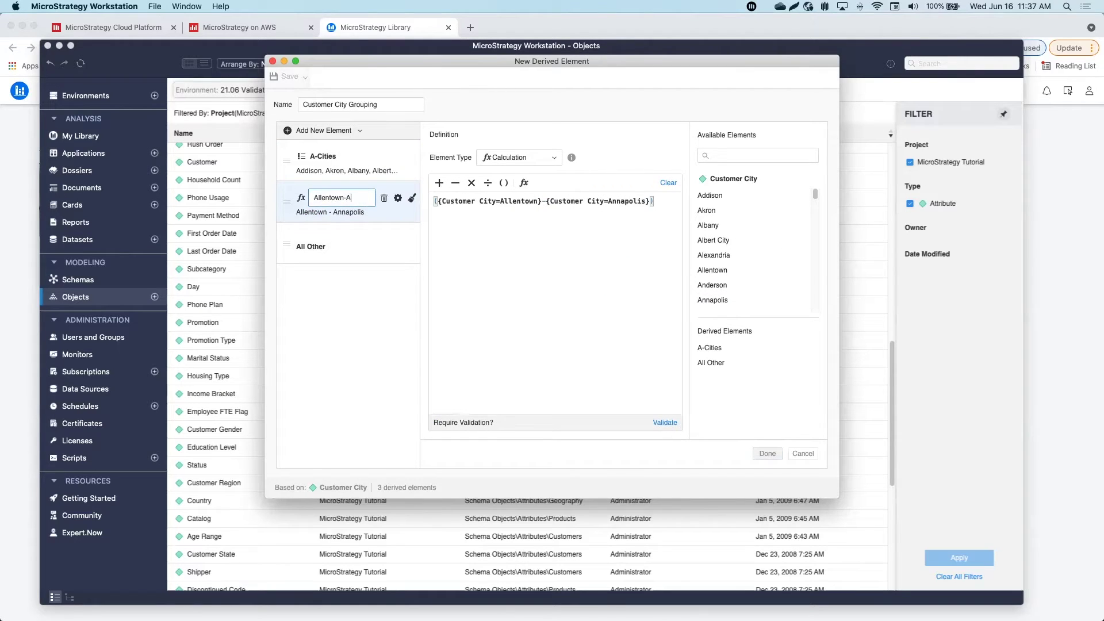
- Add a filter element that qualifies on the DESC form with the operator Begins with and the value M
click(340, 133)
click(351, 187)
click(485, 197)
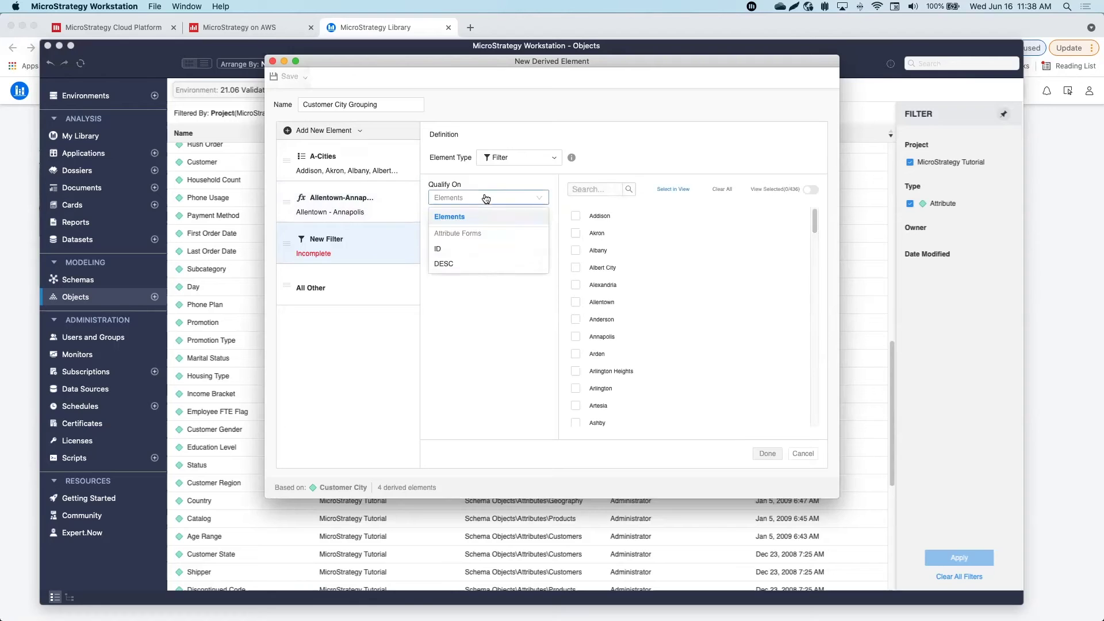
click(481, 264)
click(463, 234)
scroll(479, 366, down, 2)
click(454, 385)
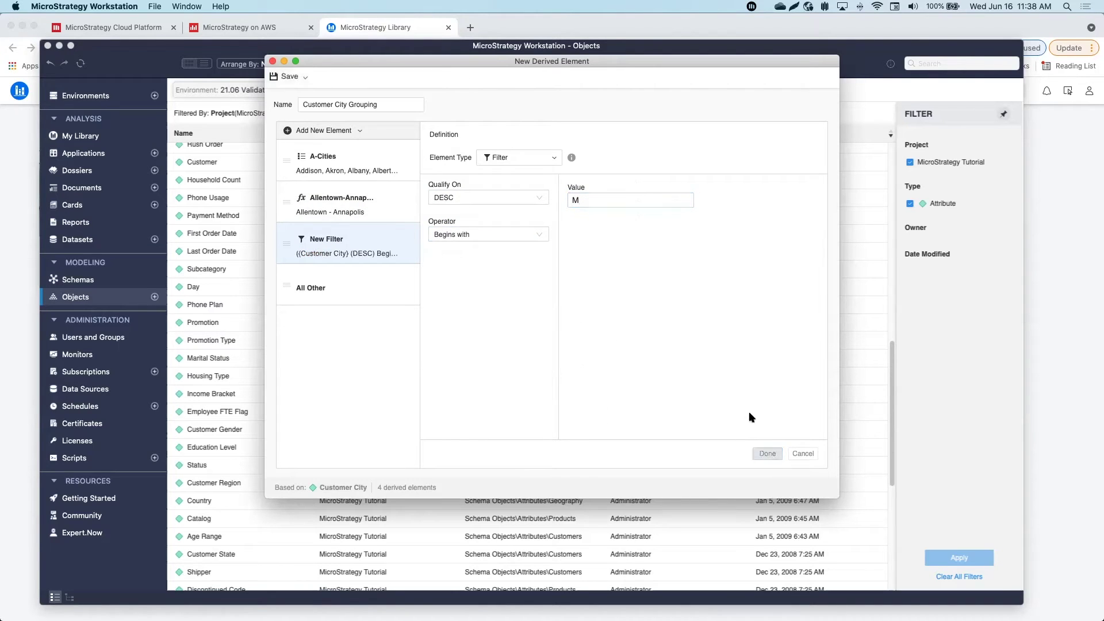
text(M)
- Save the derived element as Customer City Grouping in the My Objects folder and close its editor
click(286, 76)
scroll(374, 241, down, 2)
click(353, 154)
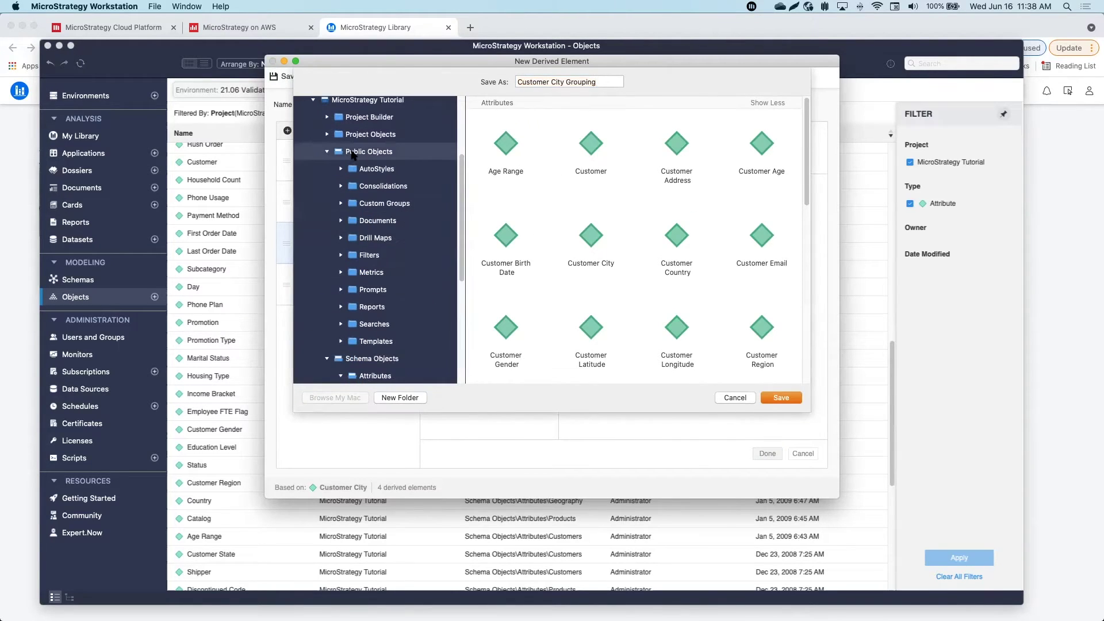
scroll(374, 287, down, 6)
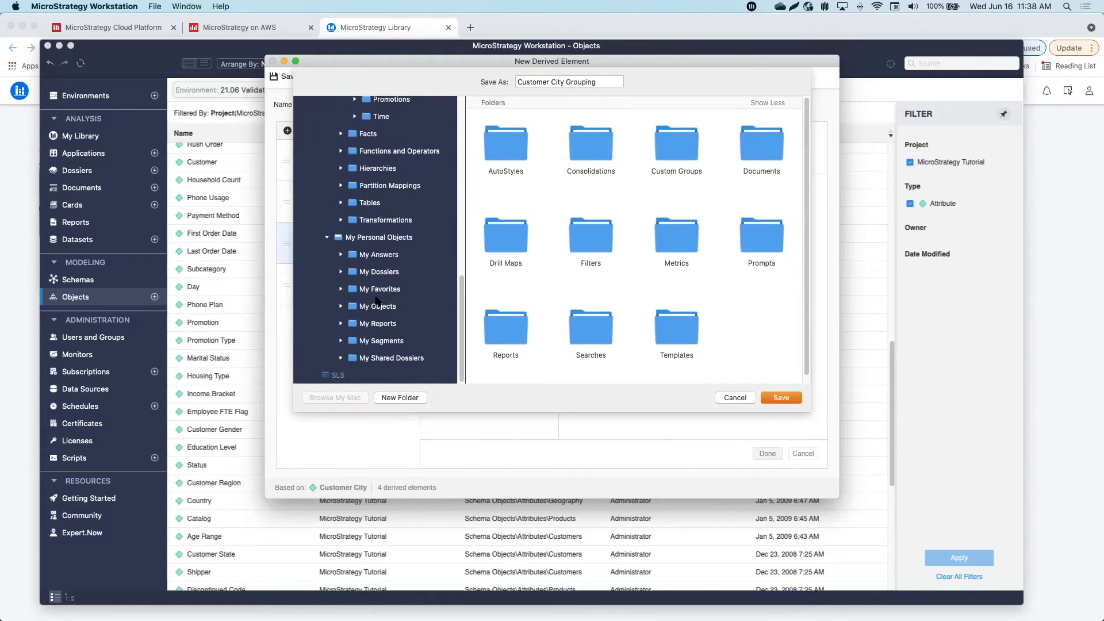
click(377, 305)
click(791, 397)
click(273, 61)
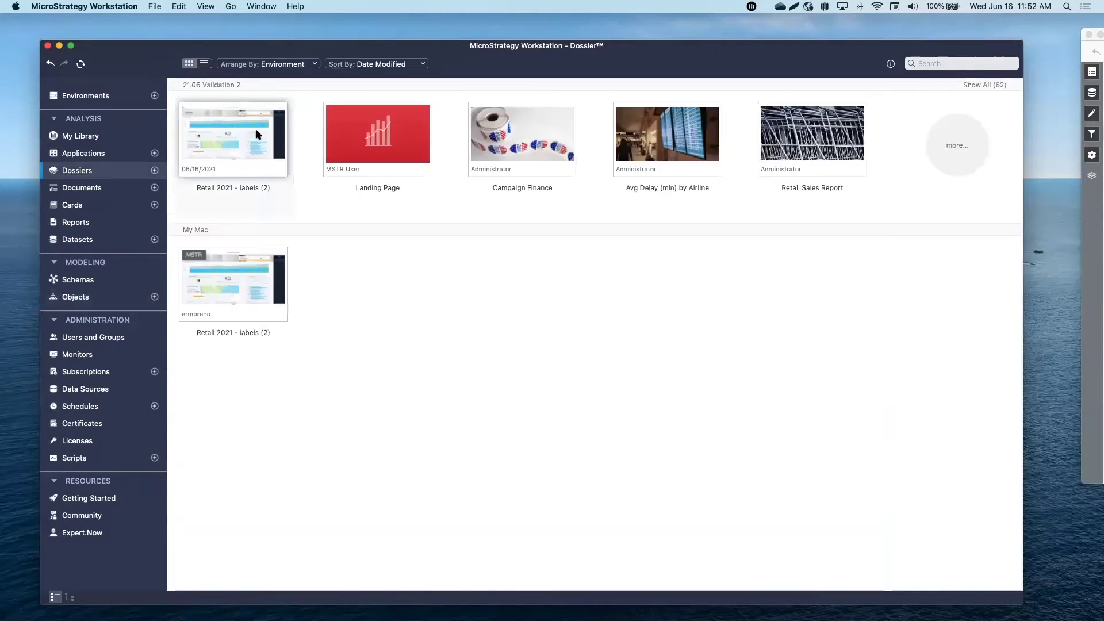
- Open the Retail 2021 - labels (2) dossier and insert the existing Customer City grouping dataset
double_click(248, 139)
drag(257, 61, 326, 89)
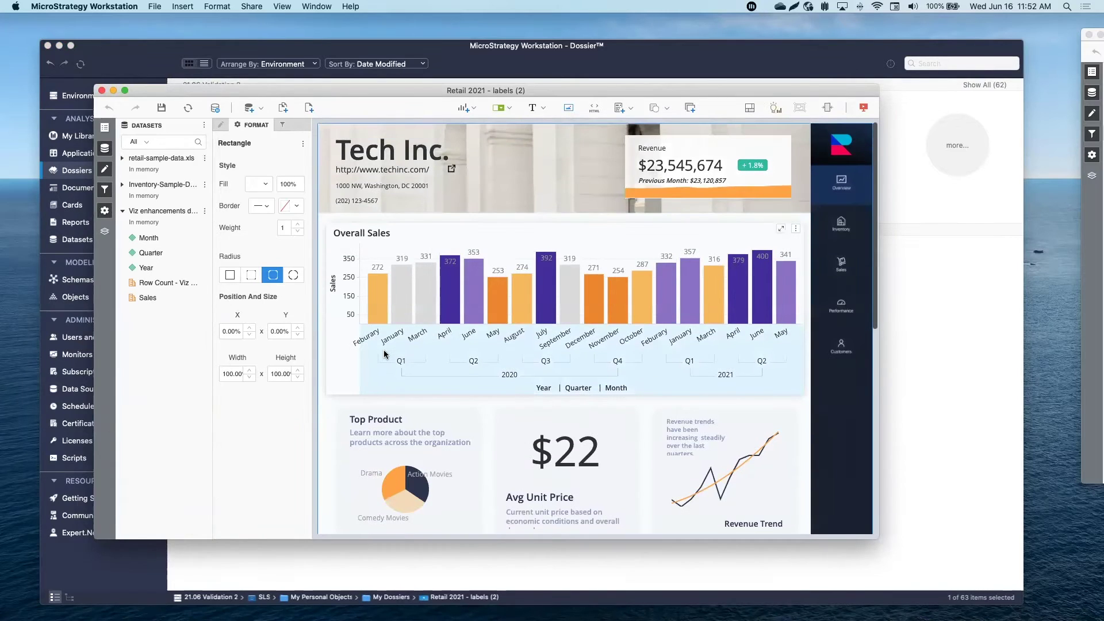
click(265, 129)
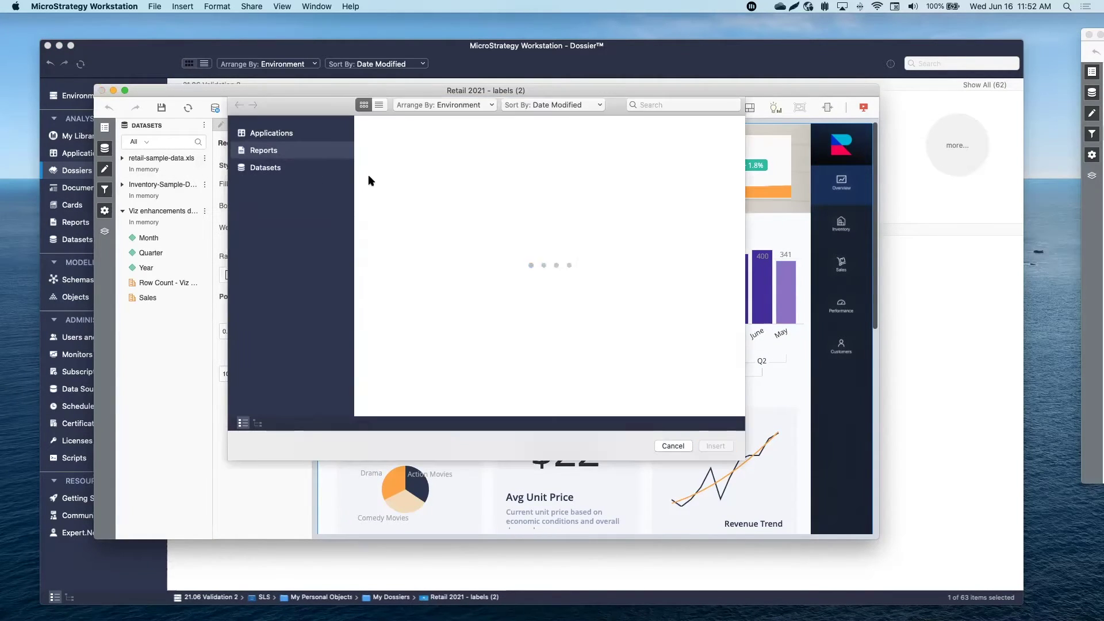
click(406, 176)
click(724, 445)
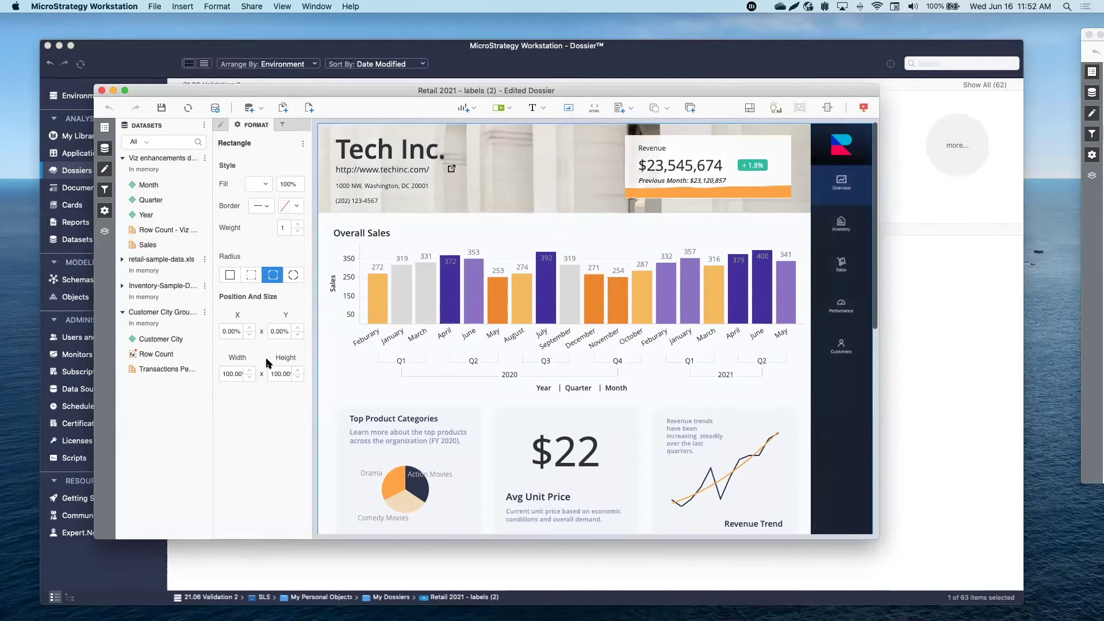
- Insert a new page in the dossier and build a grid with Customer City in the rows and the transactions metric
scroll(727, 292, down, 10)
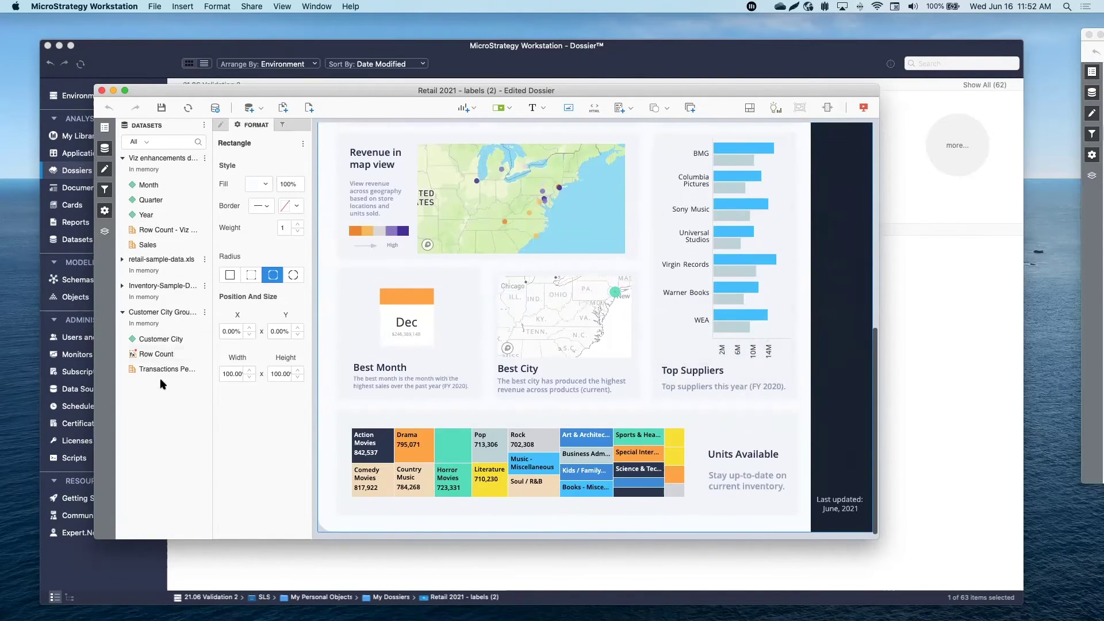
click(105, 129)
right_click(149, 190)
click(174, 209)
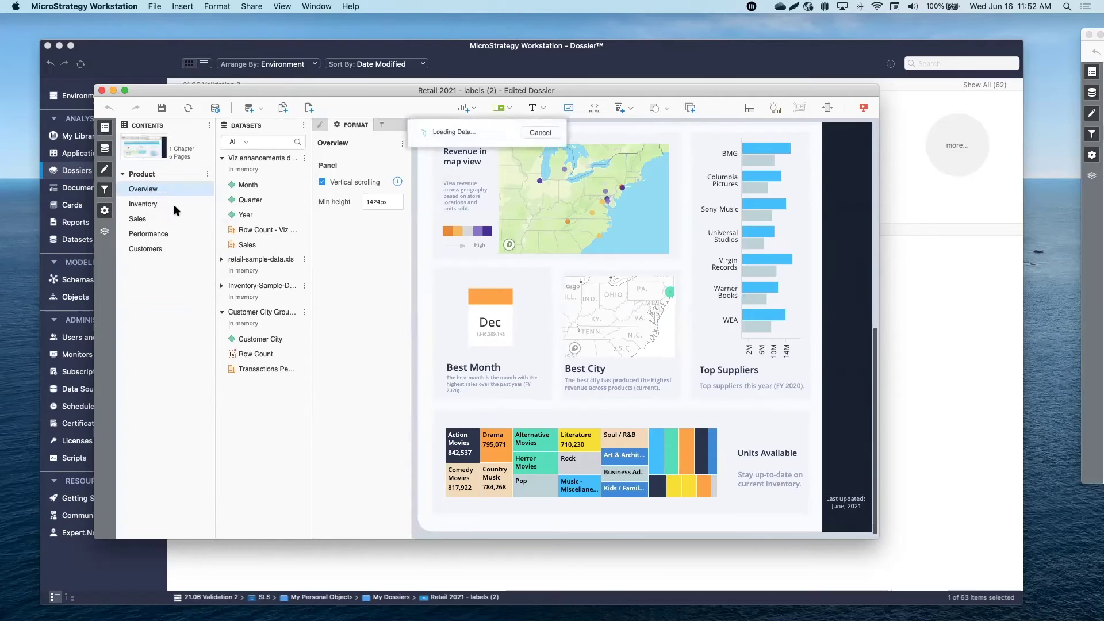
drag(363, 221, 364, 223)
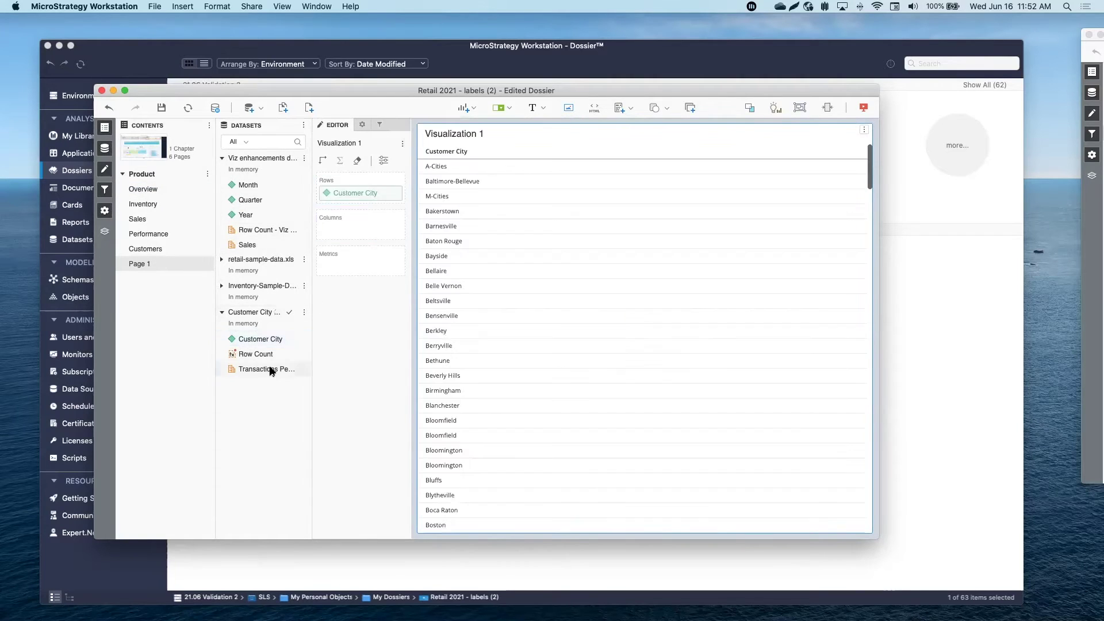
double_click(268, 369)
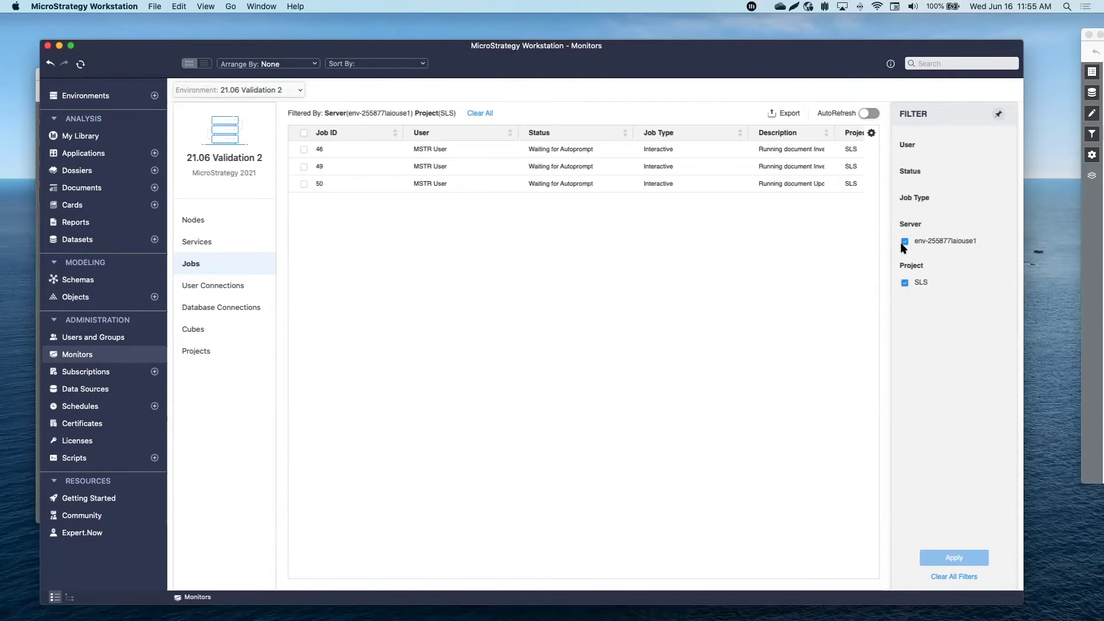
- Examine the properties and SQL execution details of job 49 in the Jobs monitor
click(472, 178)
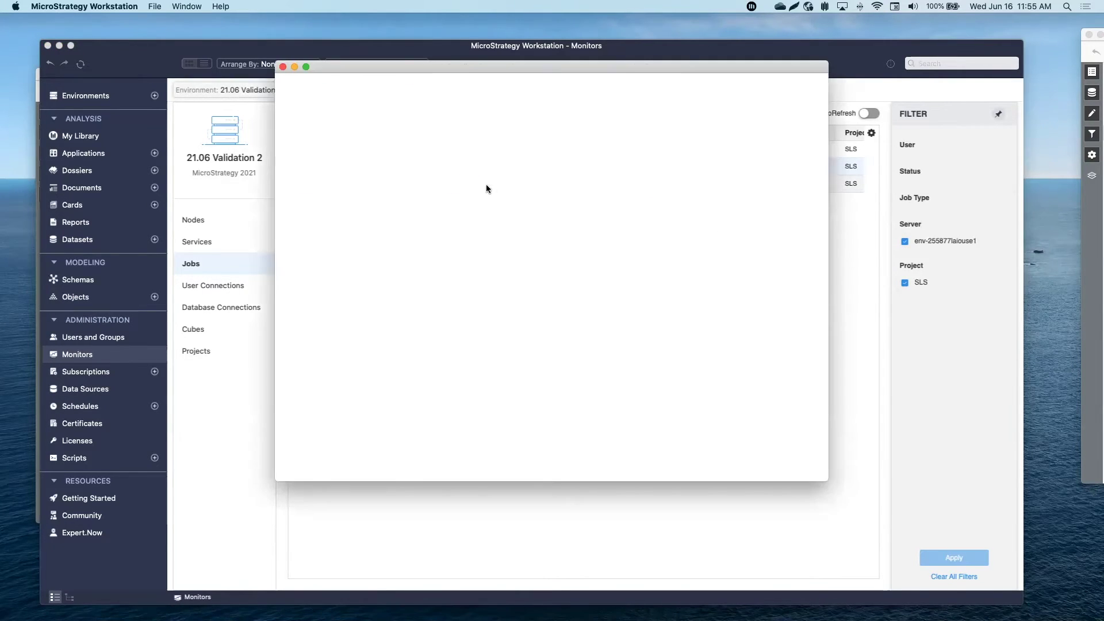
click(374, 109)
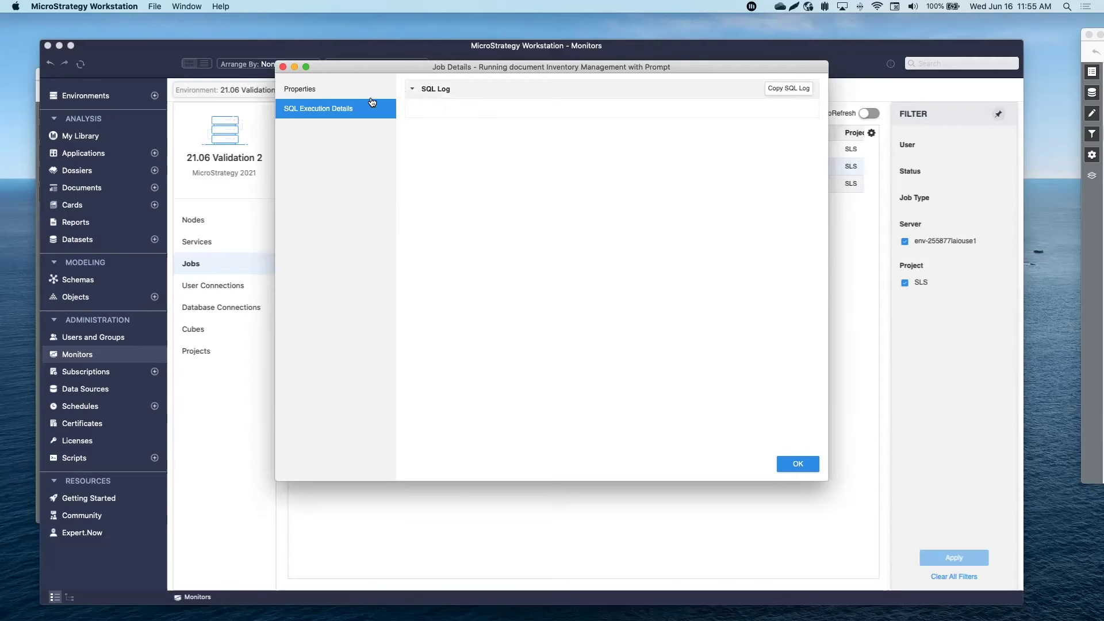
click(371, 96)
key(Return)
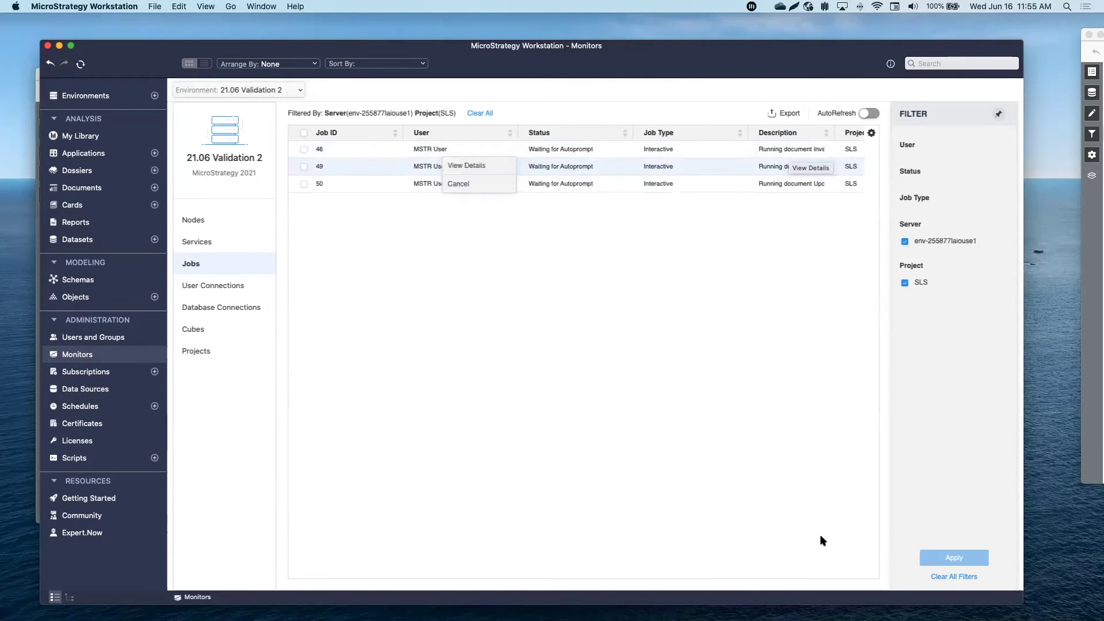
- Review the columns available for the job list and adjust the column layout, narrowing the Job ID column
click(871, 133)
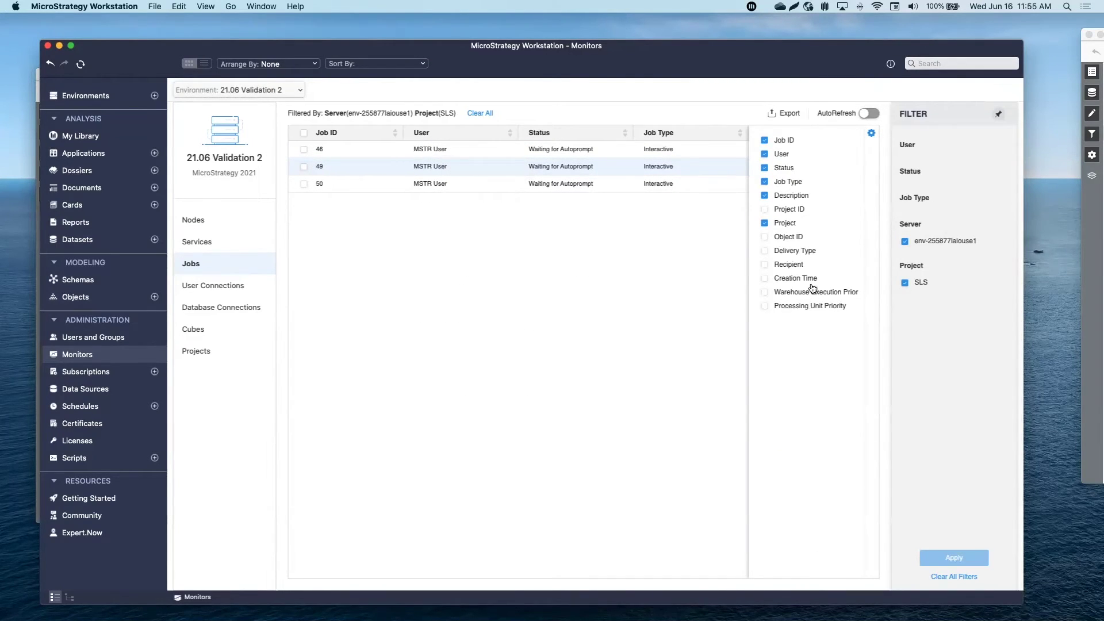
click(872, 134)
drag(403, 133, 353, 132)
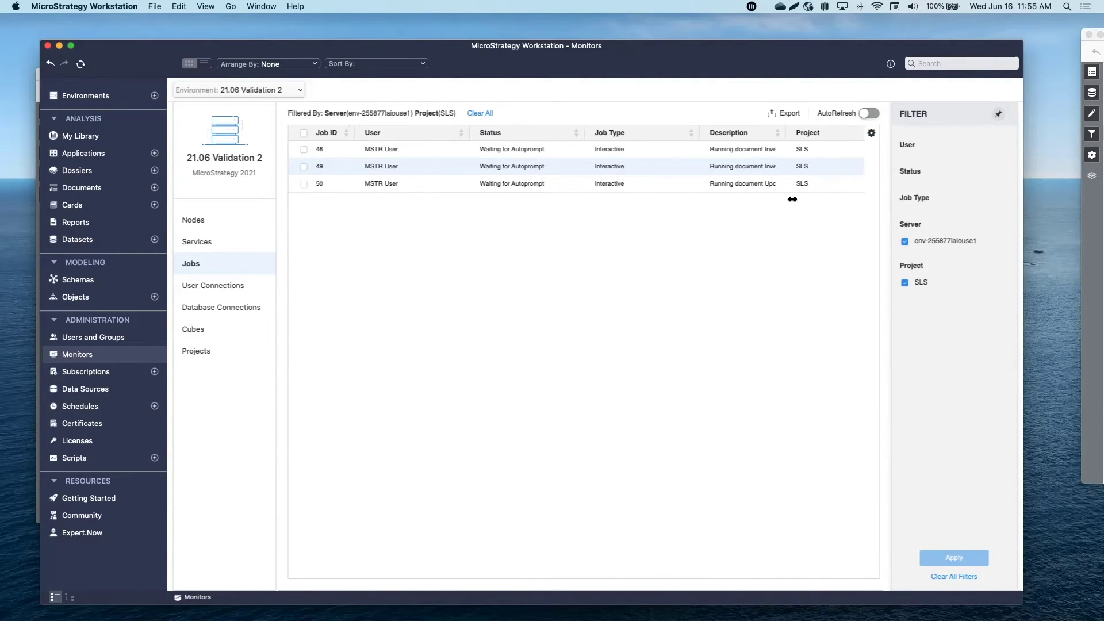
drag(850, 137, 729, 137)
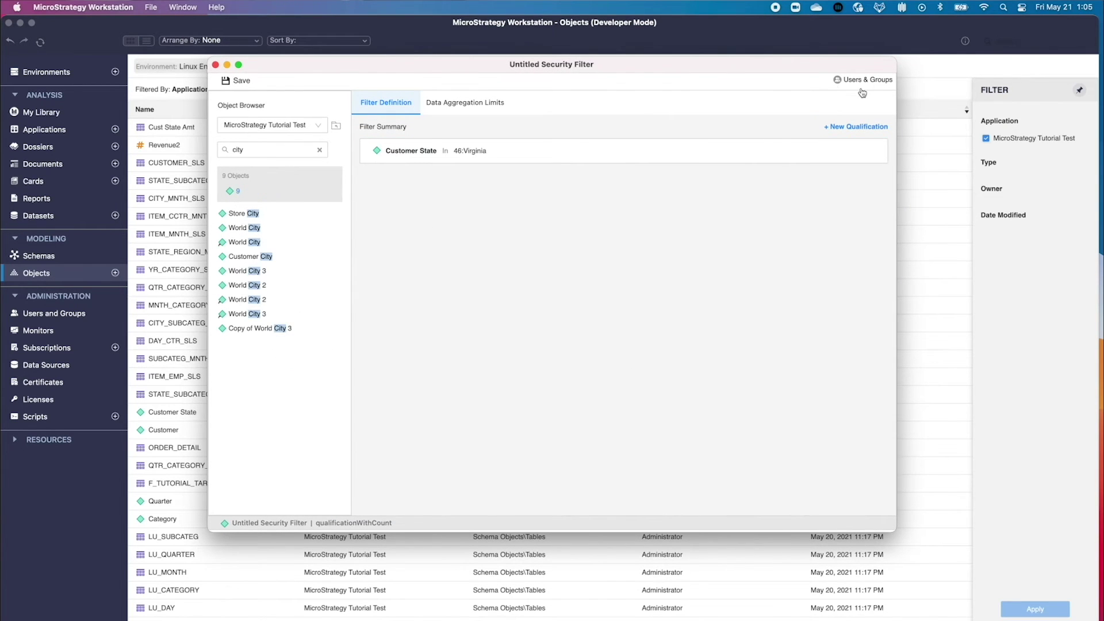
- Search the users and groups and assign the limited-privilege user to the Customer State Virginia security filter
click(862, 79)
click(868, 106)
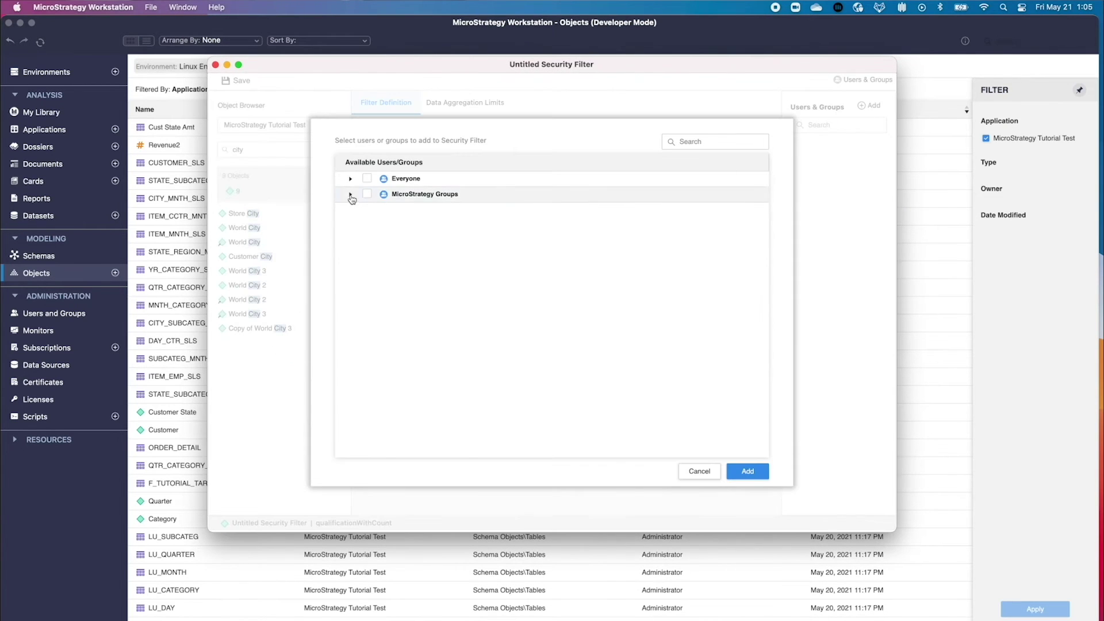
click(351, 195)
click(367, 319)
click(715, 141)
text(moha)
click(350, 225)
click(748, 471)
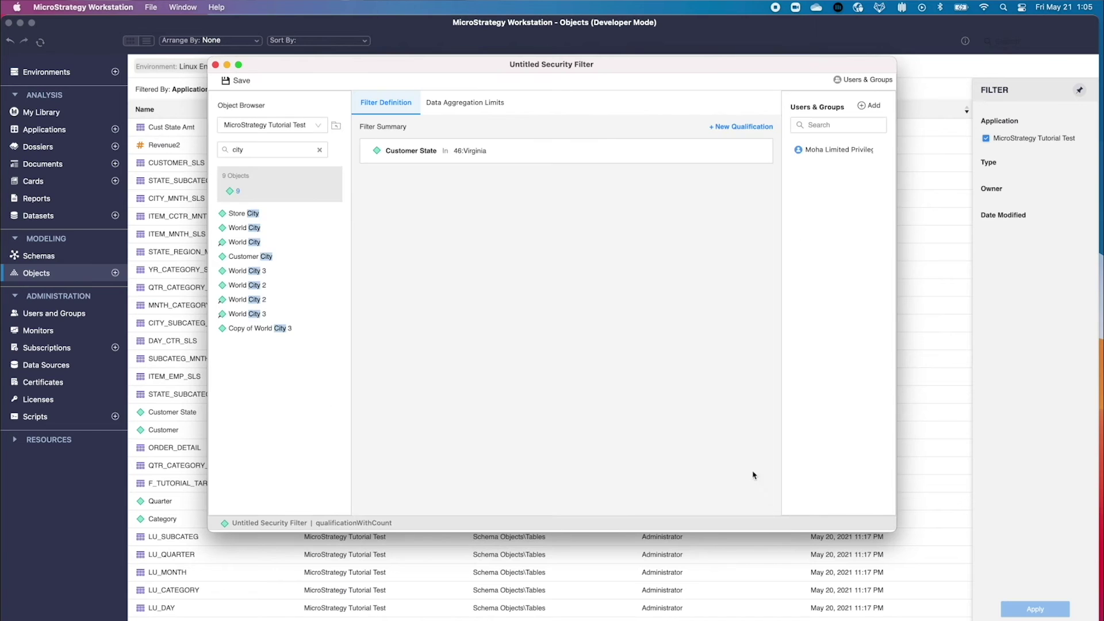
- Save the security filter as Virginia Only in a subfolder of MicroStrategy Tutorial Test's Project Objects and close the editor
click(241, 83)
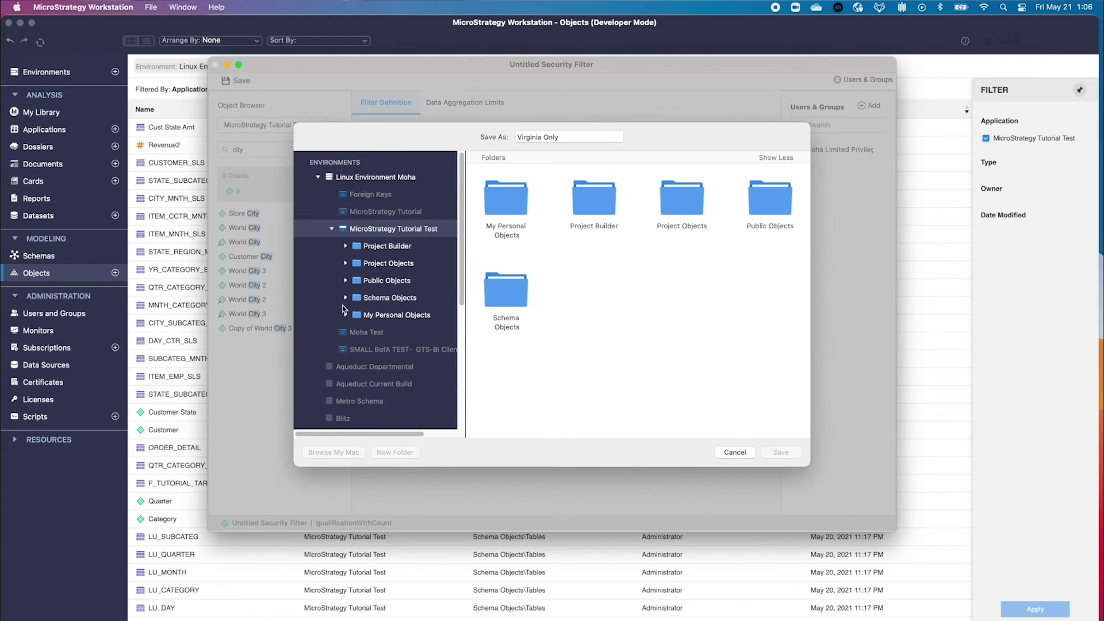
click(345, 263)
click(391, 280)
key(Return)
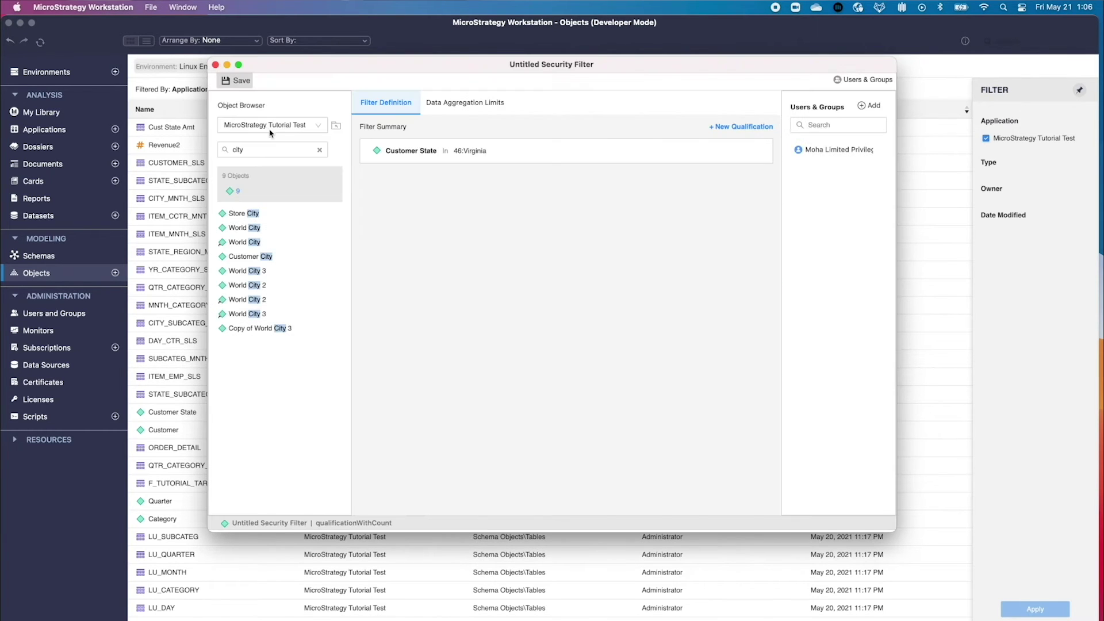
click(216, 65)
- Search the security filters of the MicroStrategy Tutorial Test application for "vi"
click(627, 154)
text(vil)
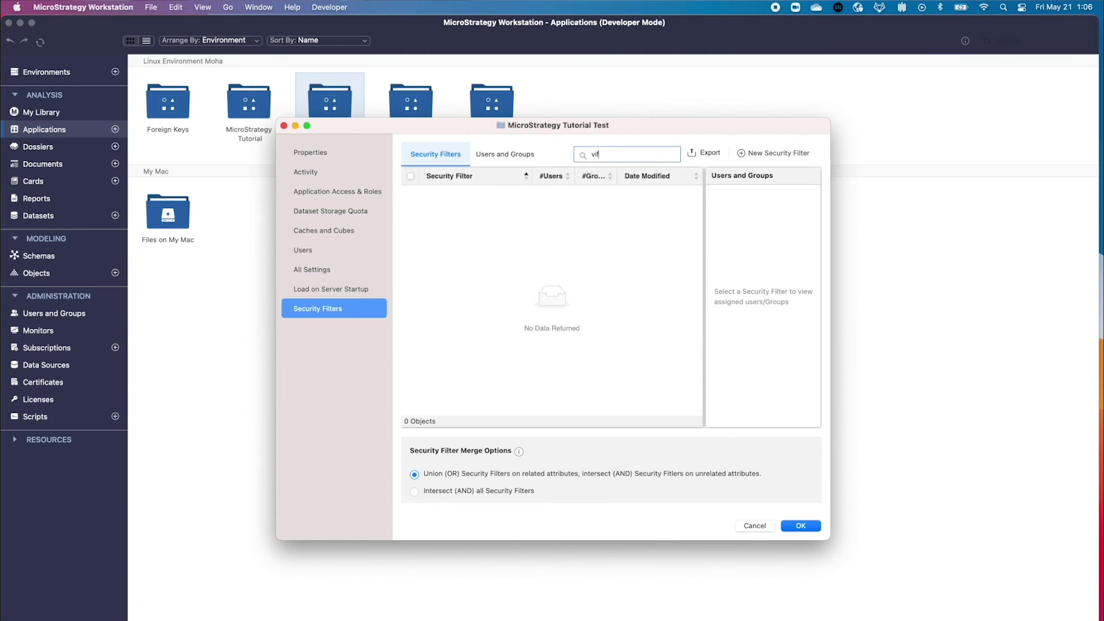
key(BackSpace)
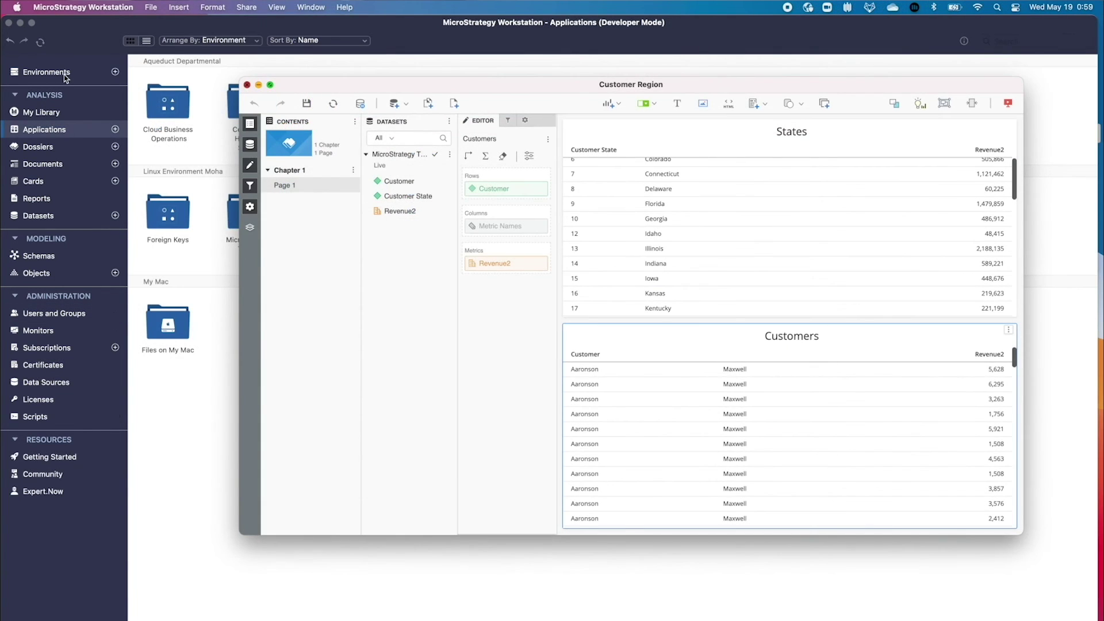
- Open the Customer Region dossier and examine the query details of its States visualization
click(175, 271)
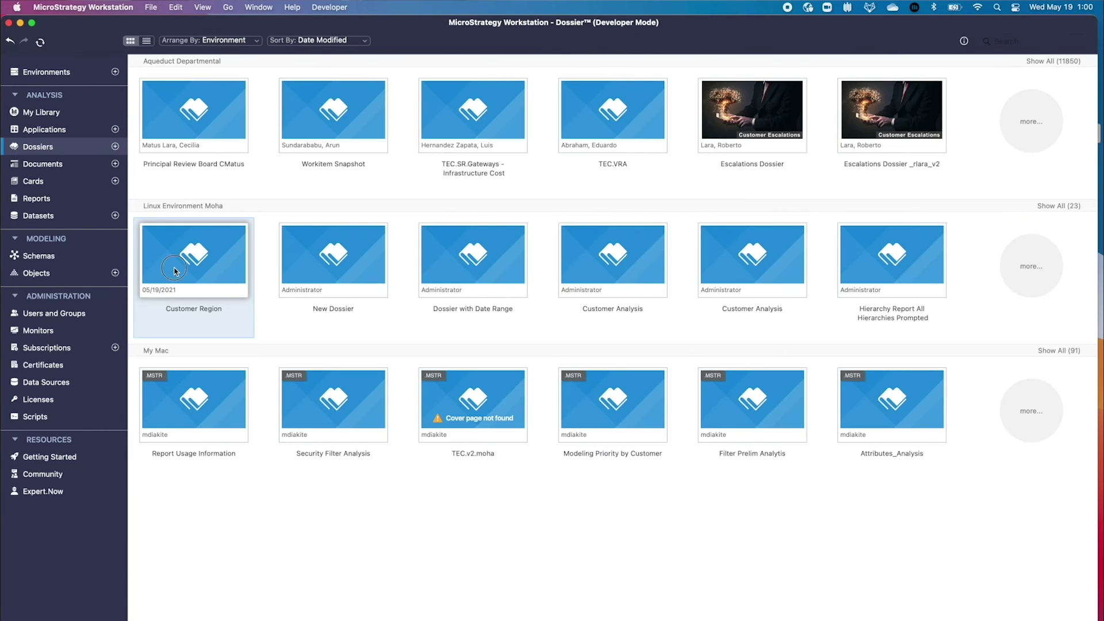
double_click(175, 272)
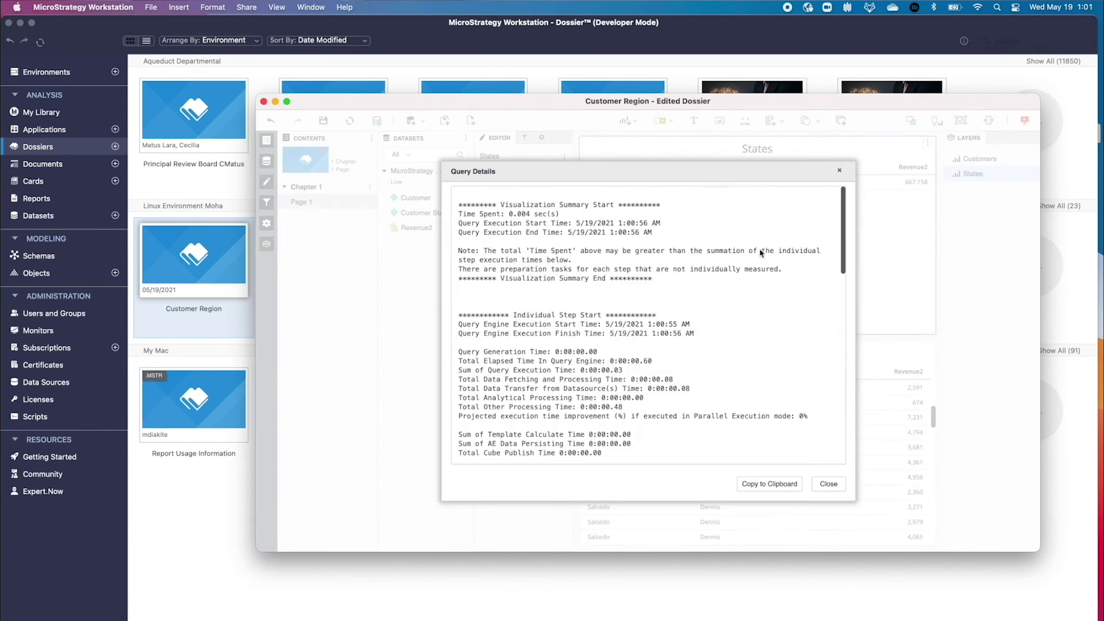
scroll(592, 286, down, 10)
click(593, 286)
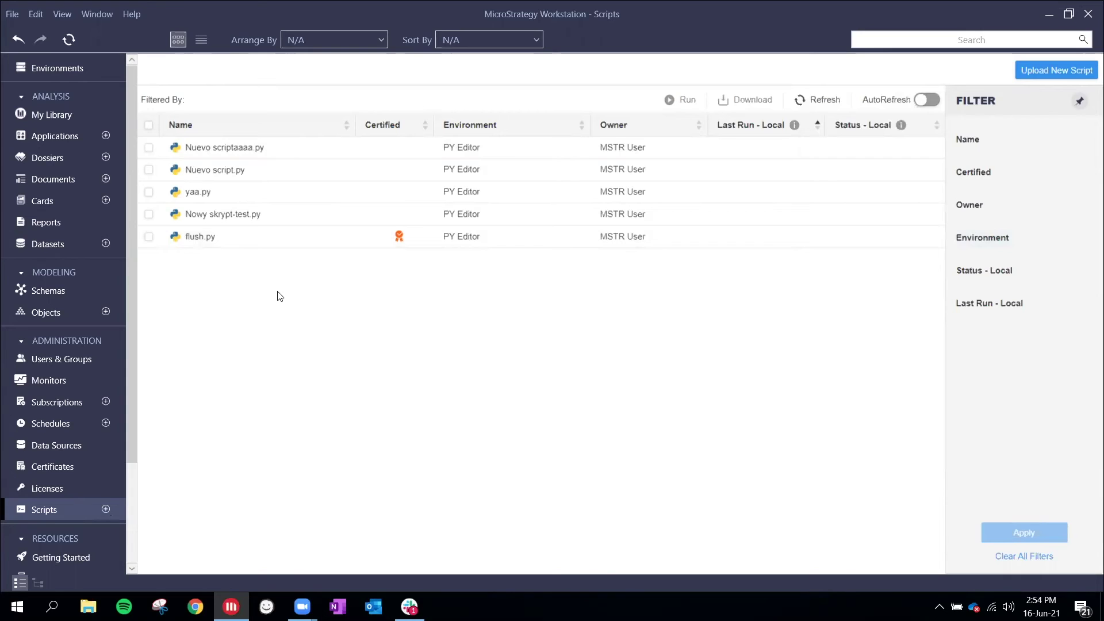
- Certify the script Nuevo script.py and decertify it again
right_click(392, 170)
click(417, 297)
right_click(402, 175)
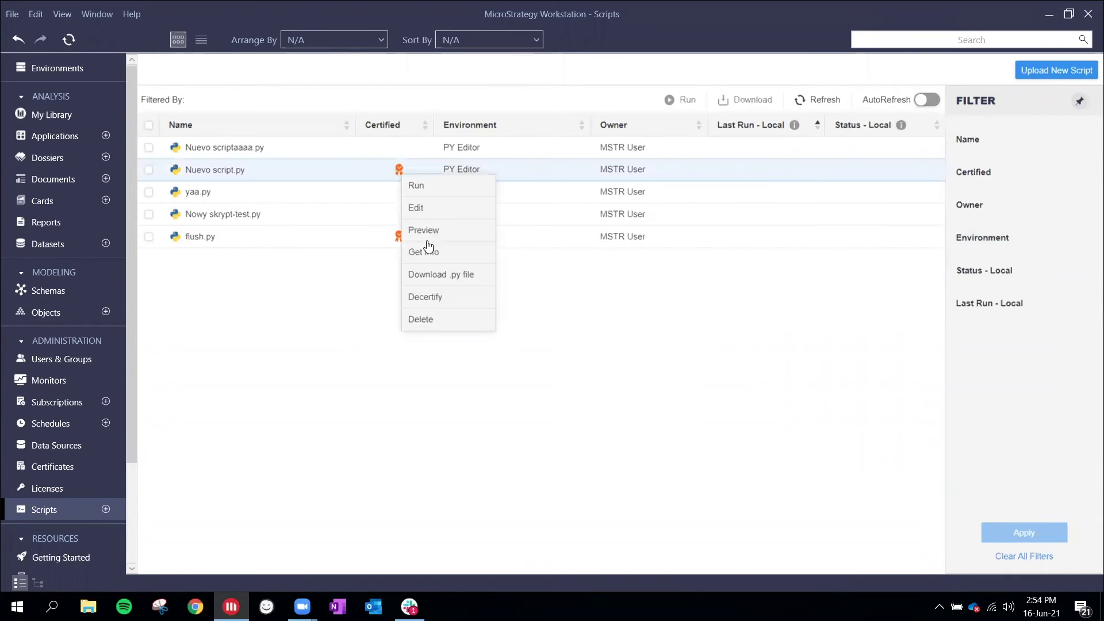
click(424, 298)
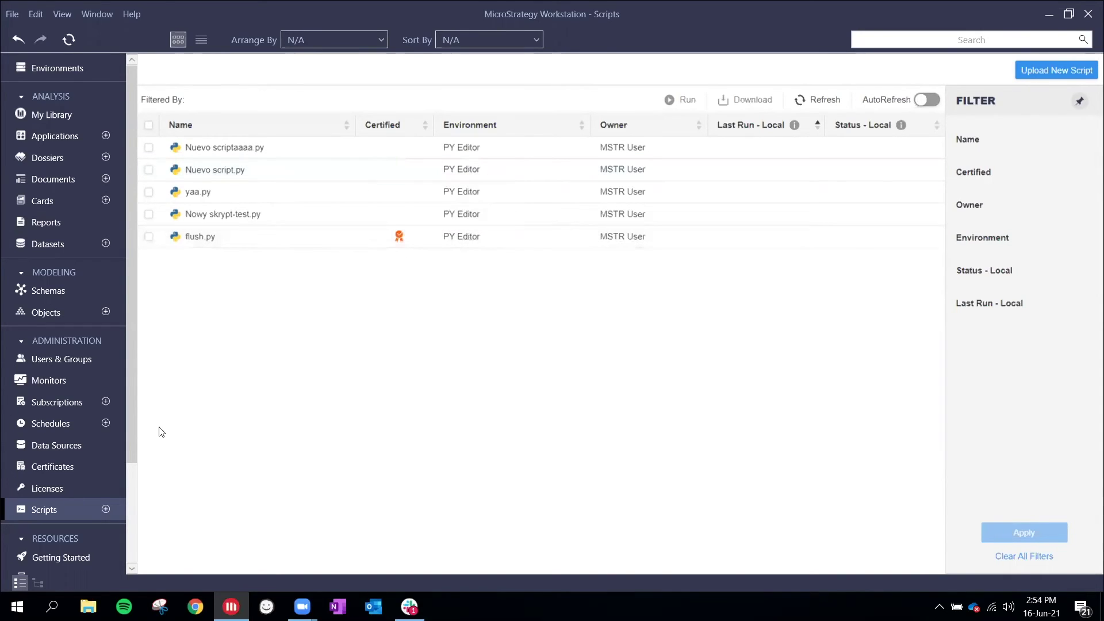
- Create a new Python script and set its environment to PY Editor
click(106, 510)
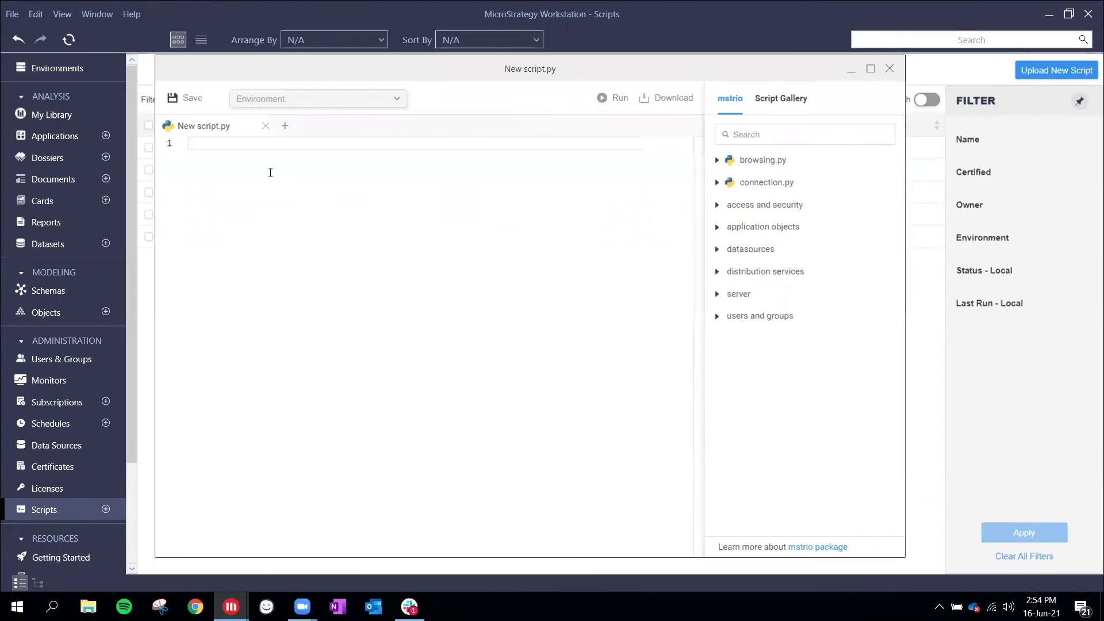
click(316, 104)
click(295, 131)
click(307, 102)
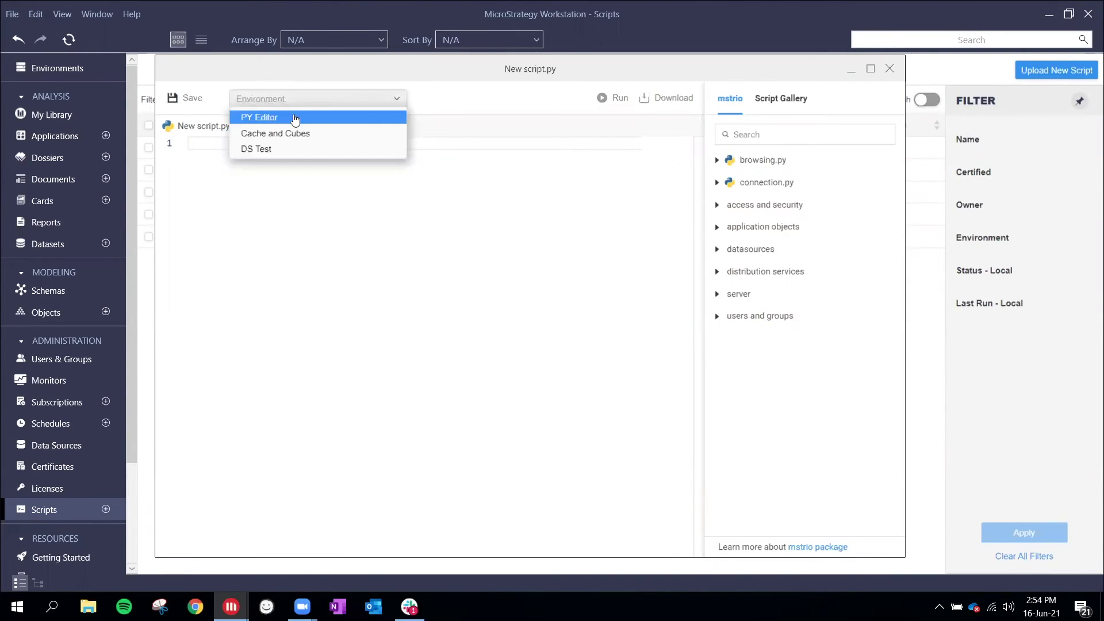
click(293, 118)
- Add a second new script in the editor and assign it the PY Editor environment
click(292, 102)
click(291, 134)
click(293, 102)
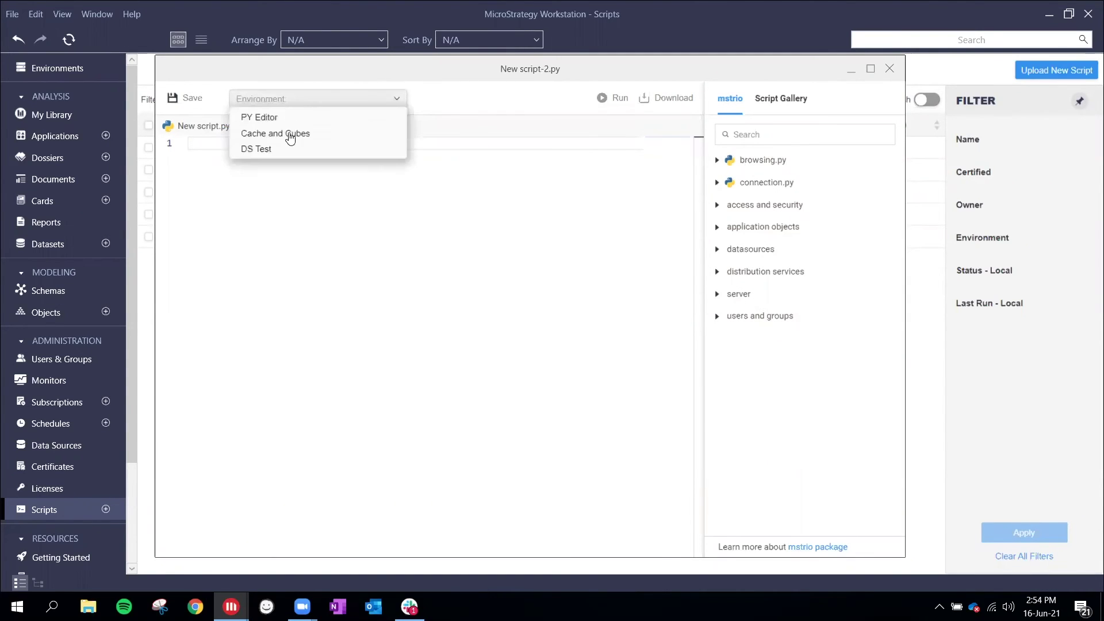
click(284, 119)
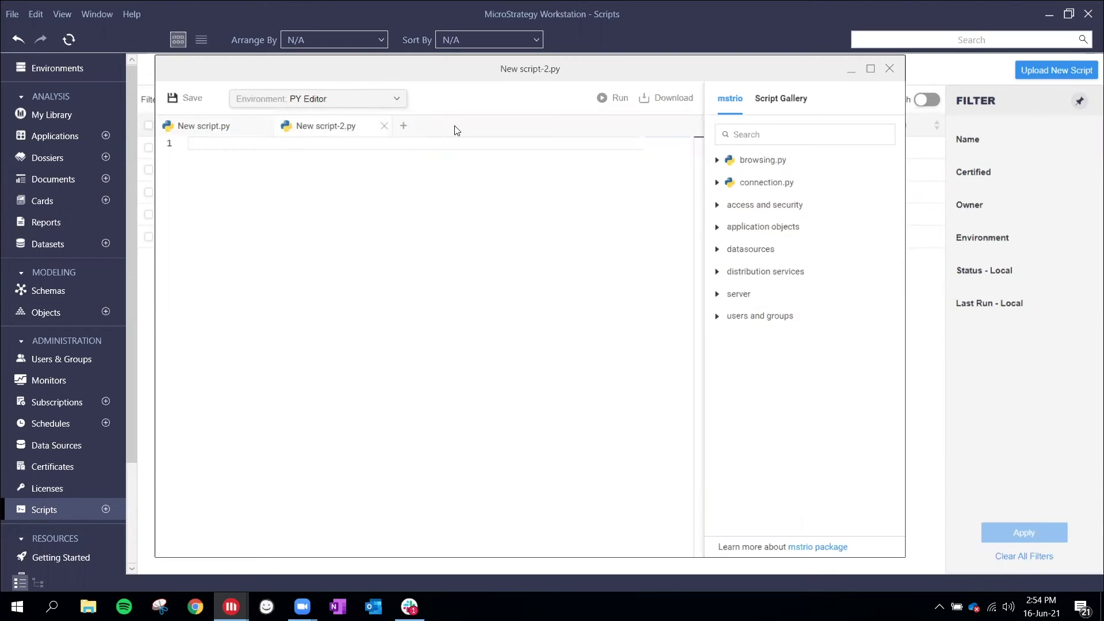
- Examine the functions of the Privilege class in privilege.py within mstrio's access and security modules
click(718, 205)
click(730, 227)
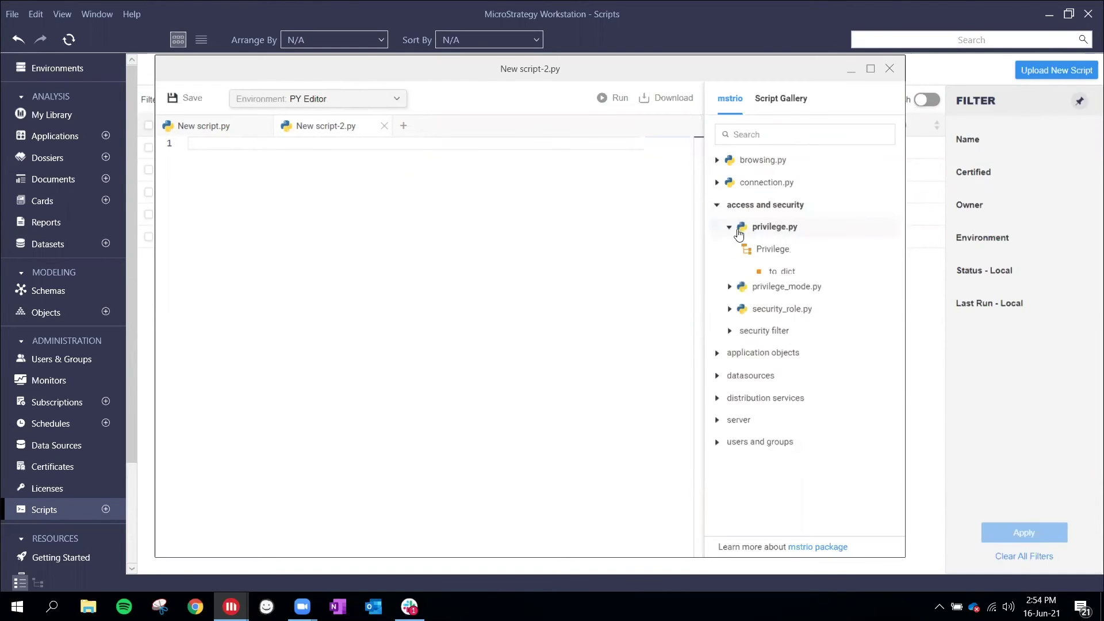
mouse_move(762, 254)
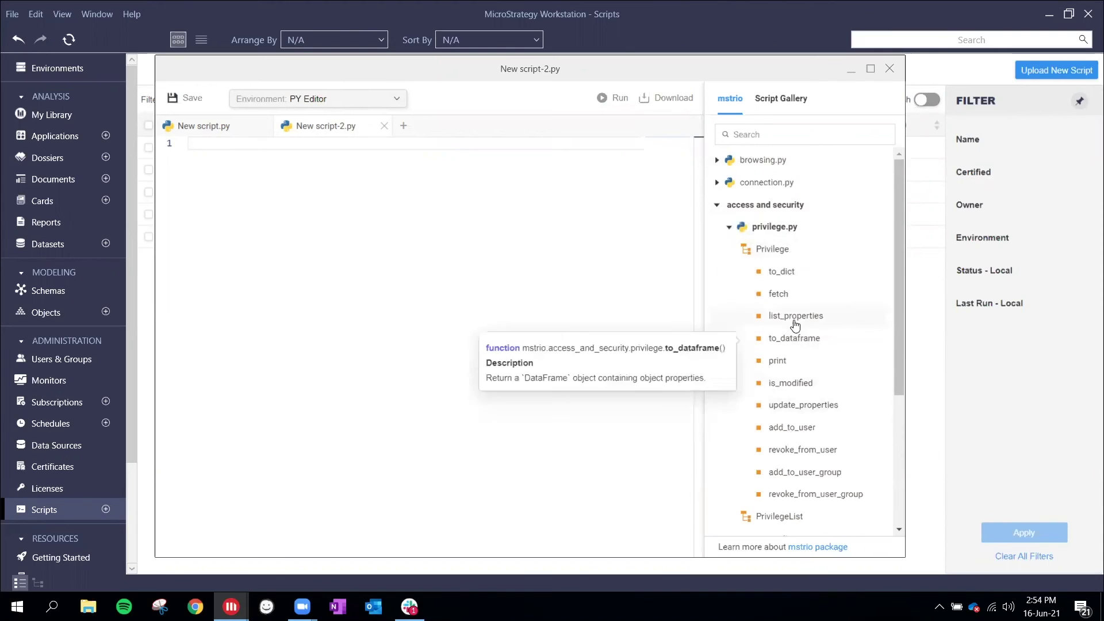
mouse_move(795, 326)
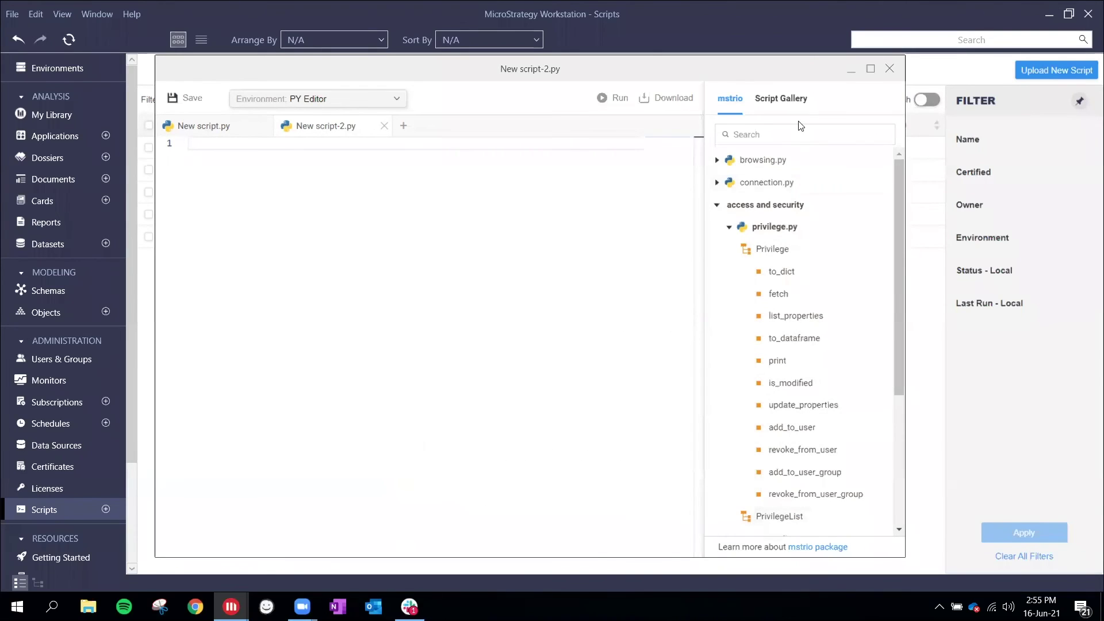
- Browse the Script Gallery's code snippets and administration workflows and load list_empty_user_groups.py into the editor
click(780, 99)
click(719, 184)
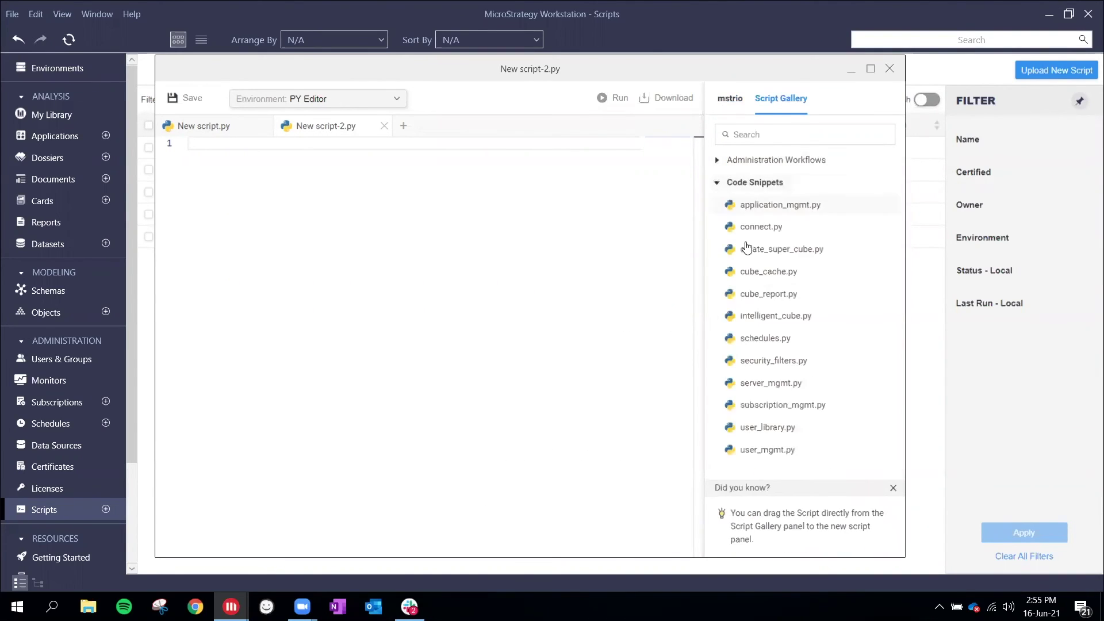
click(717, 161)
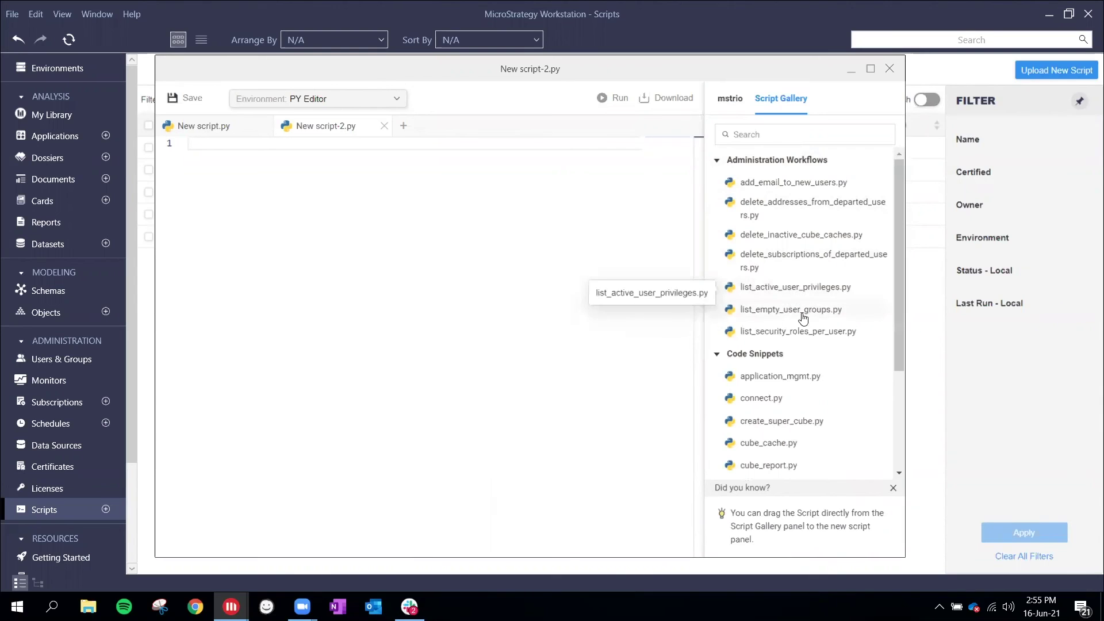
drag(799, 314, 516, 303)
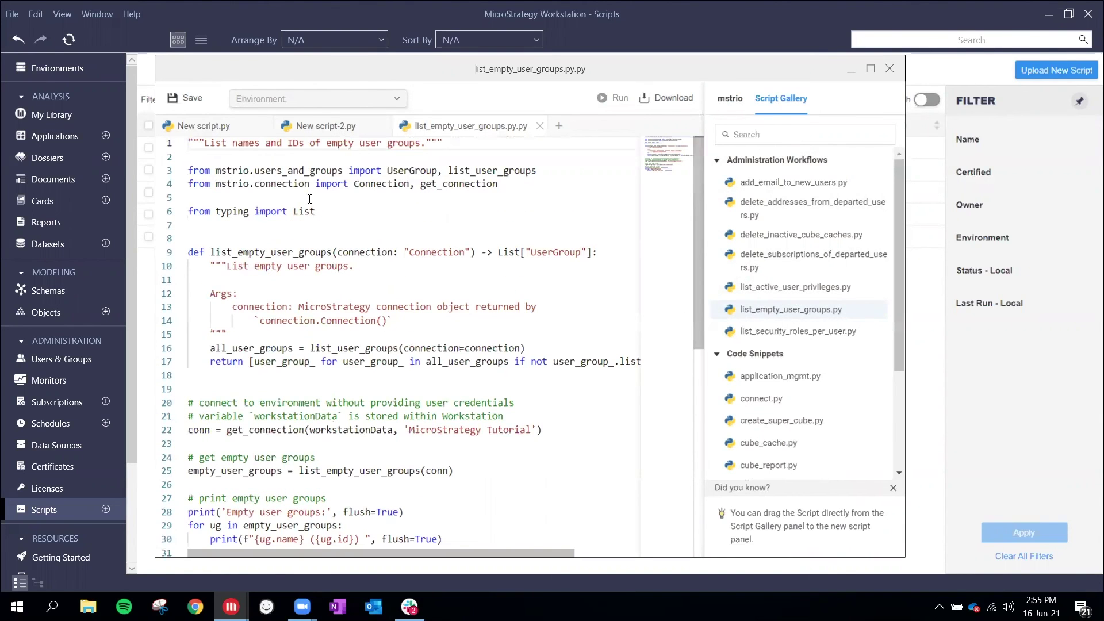
- Run list_empty_user_groups.py against the PY Editor environment and select the 3rd Party Users group's ID in the console output
click(317, 98)
click(260, 110)
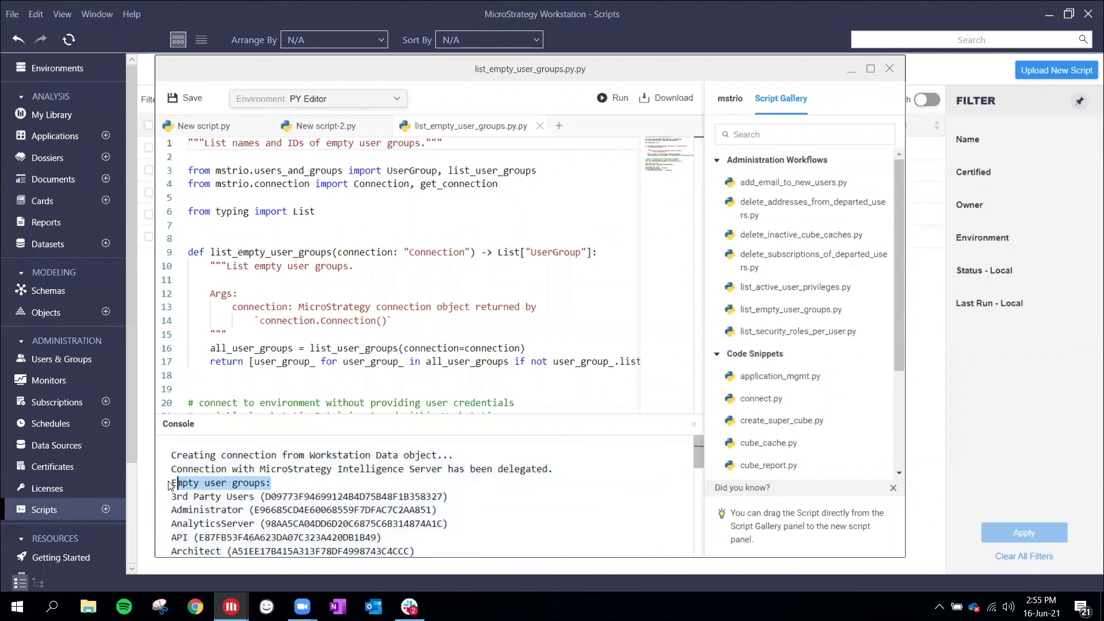
drag(266, 497, 444, 497)
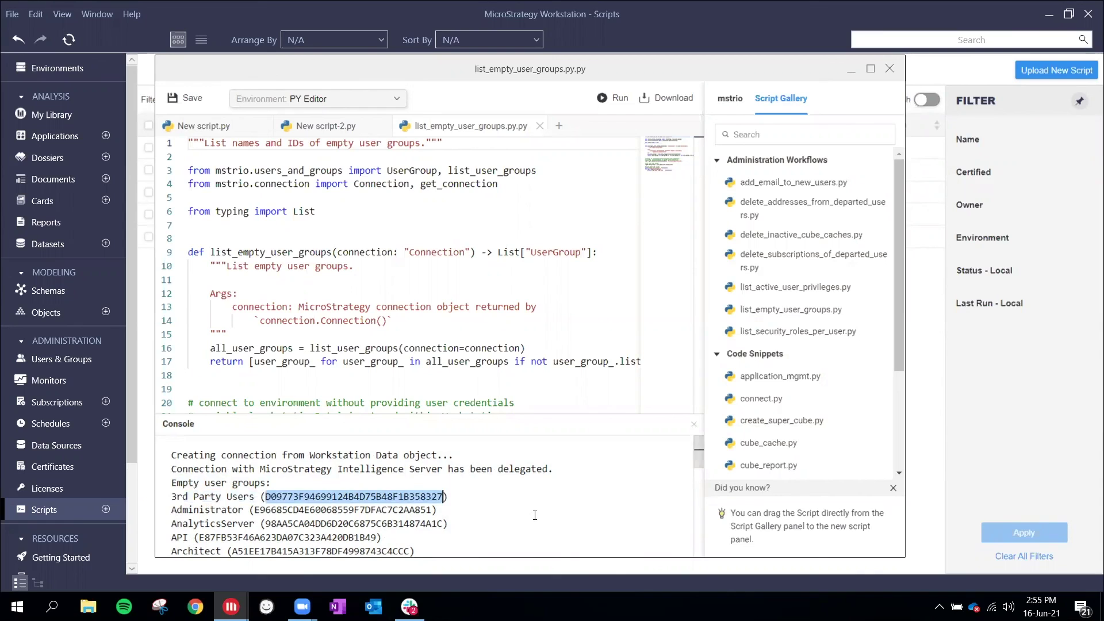